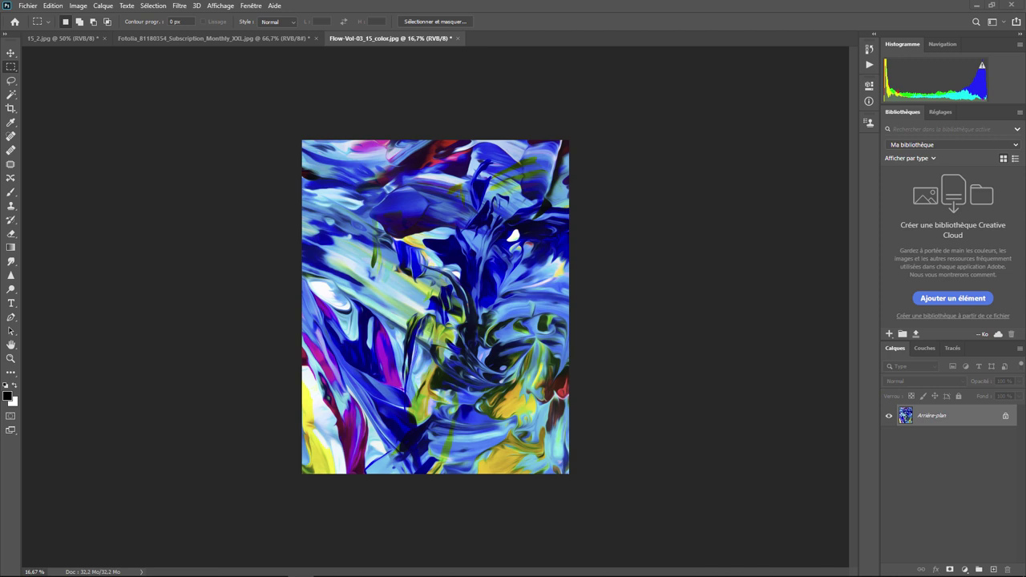
Show the Actions panel, inspect the default set's Vignette steps, then collapse the set
click(250, 6)
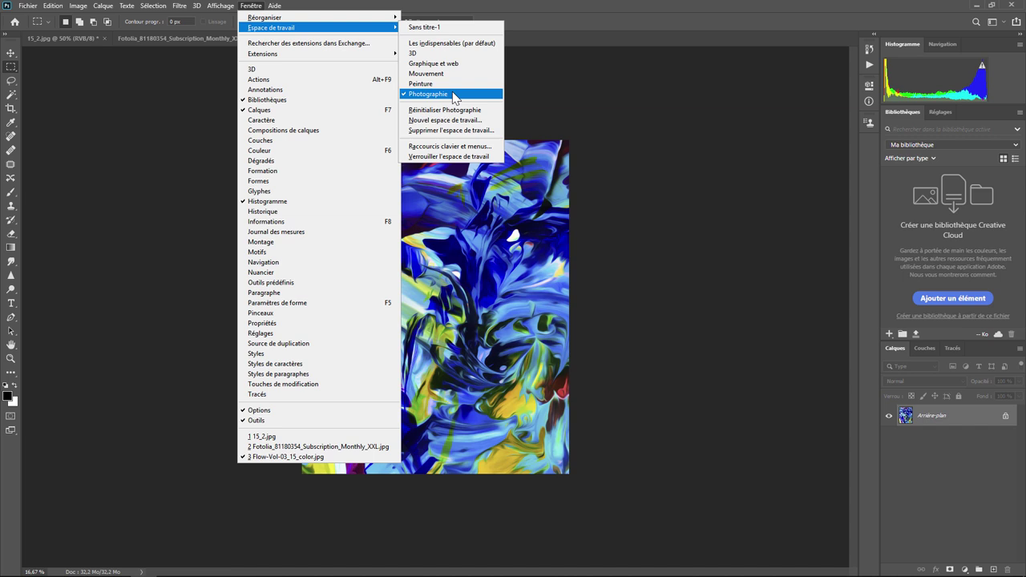
click(273, 83)
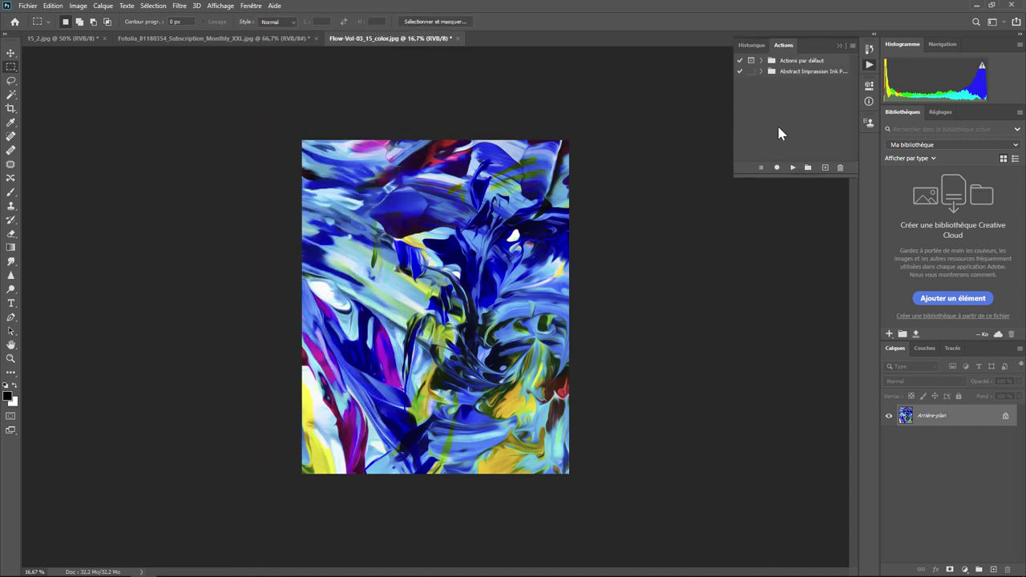
click(761, 60)
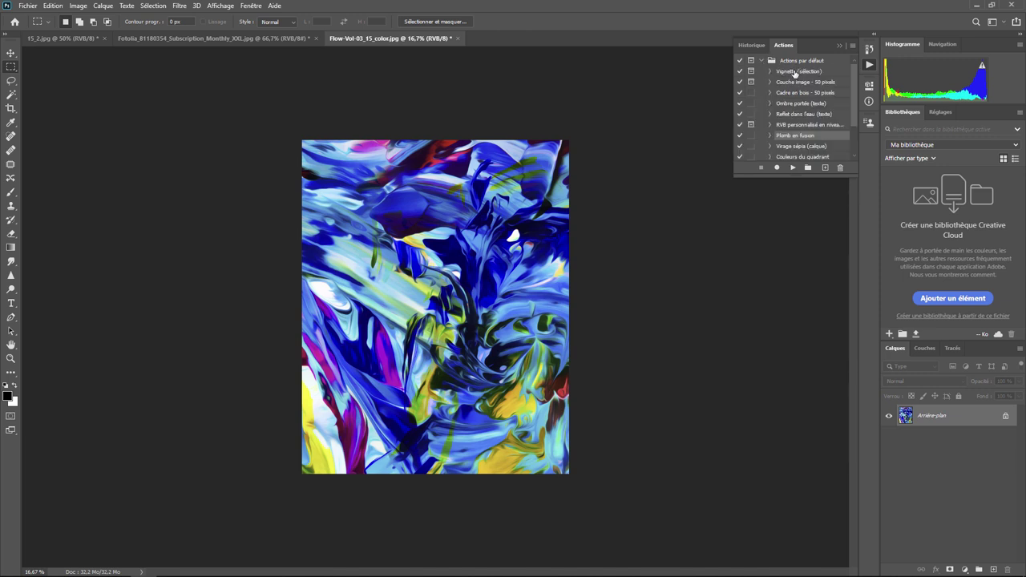
click(770, 71)
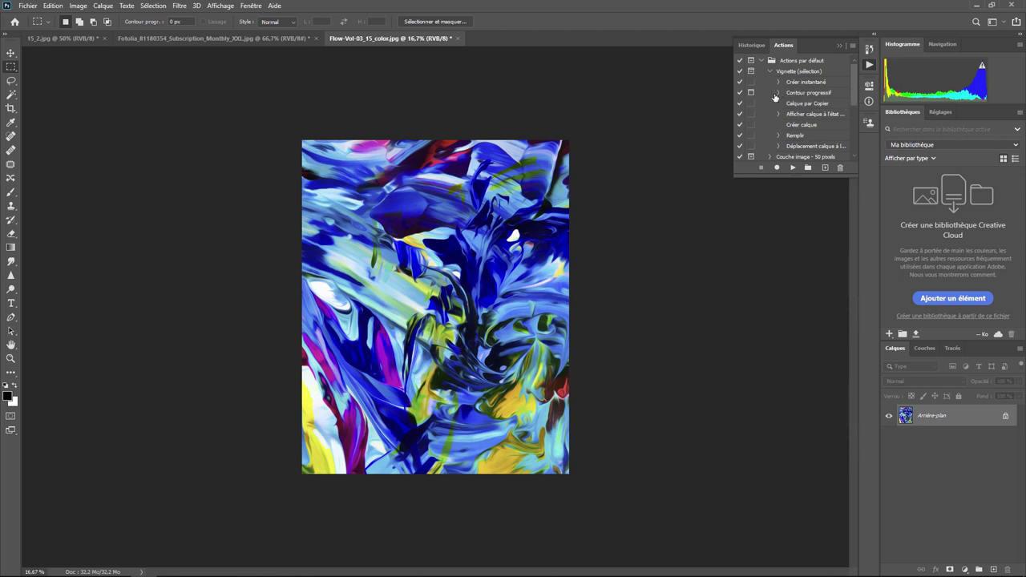
click(776, 93)
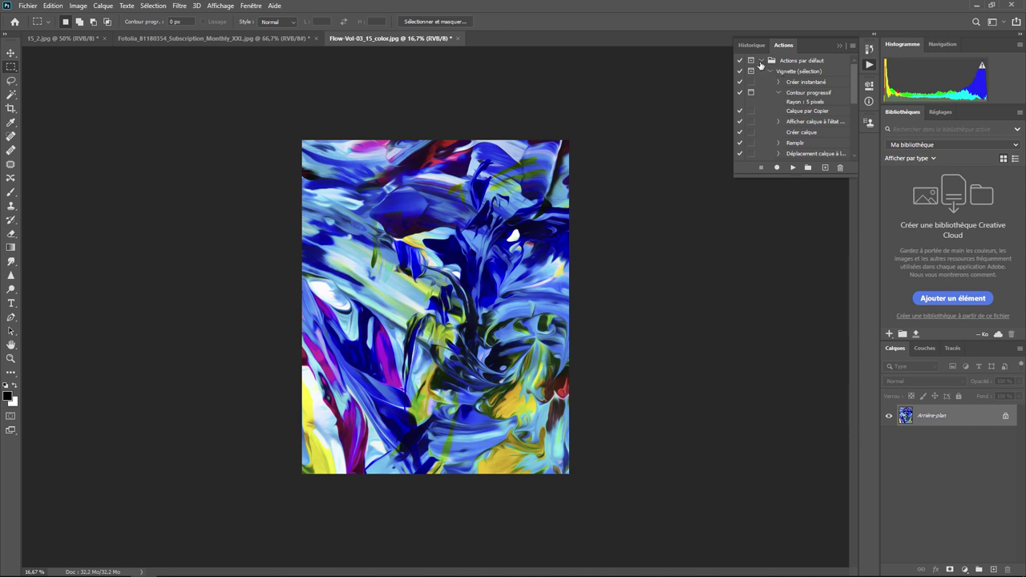
click(761, 61)
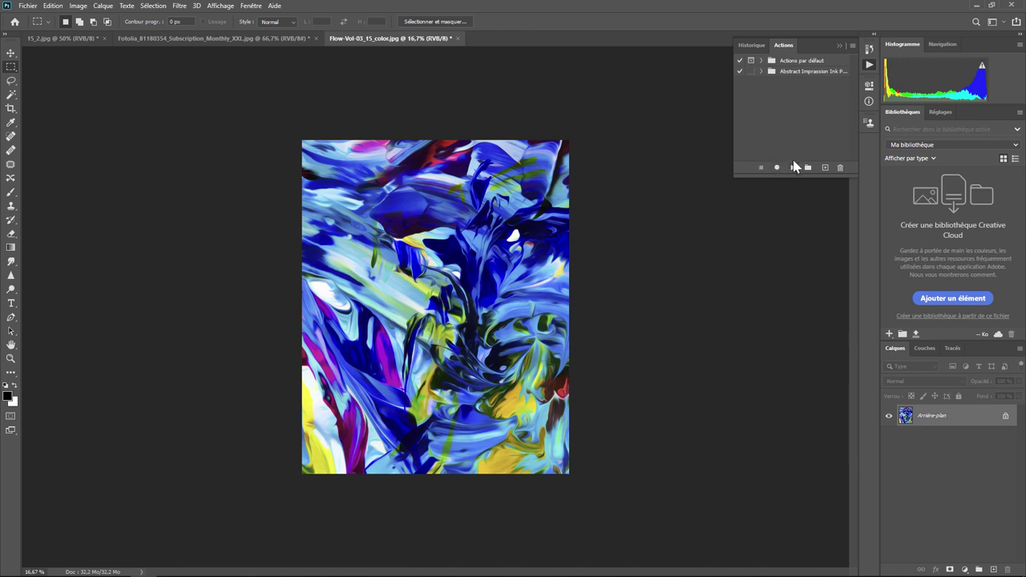
Add an empty action set called OuiOuiPhoto to the Actions panel
click(808, 168)
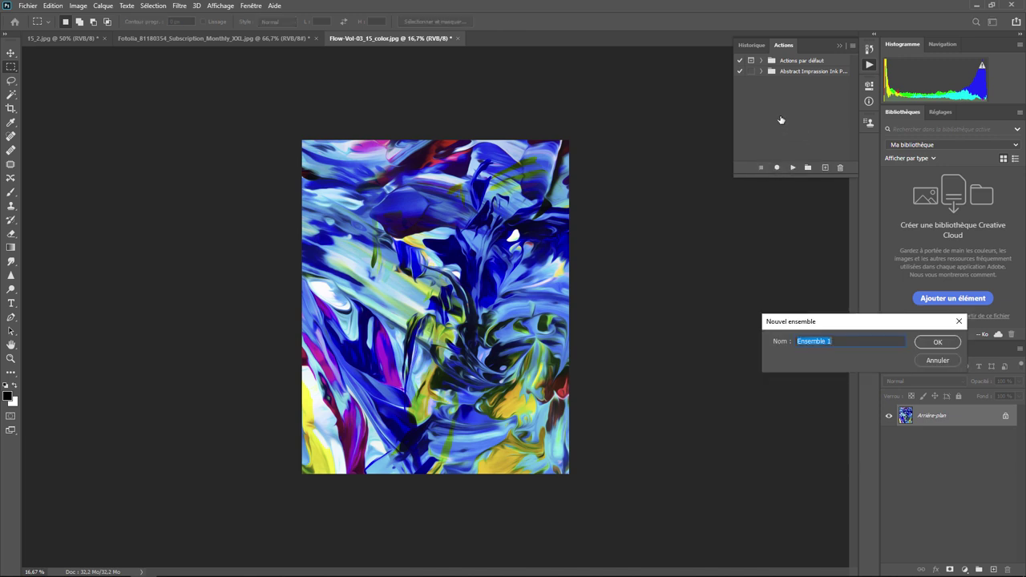
text(OuiOuiPhoto)
click(938, 344)
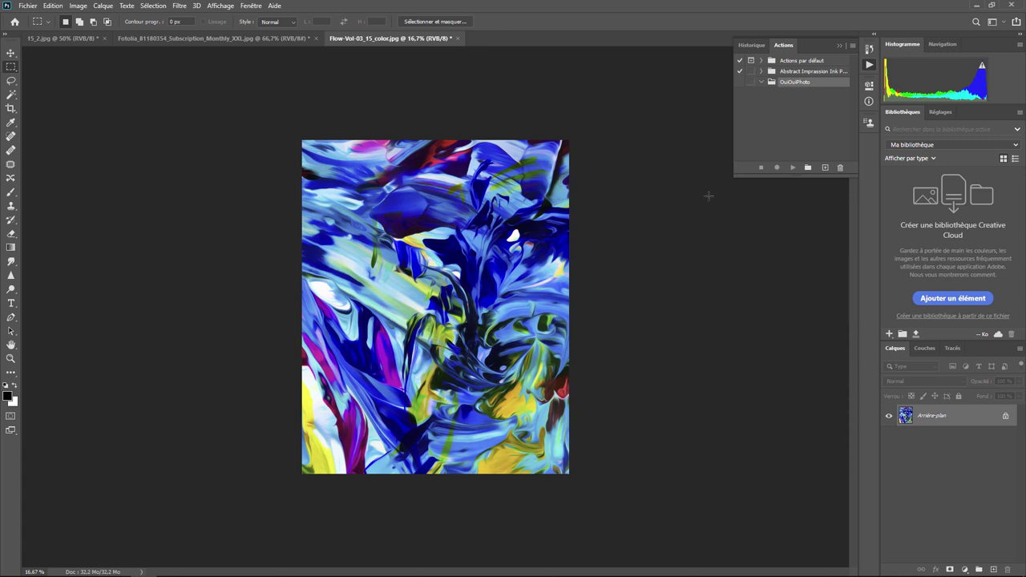
Record a new Cadre Noir action in OuiOuiPhoto with no shortcut key or colour label
click(824, 168)
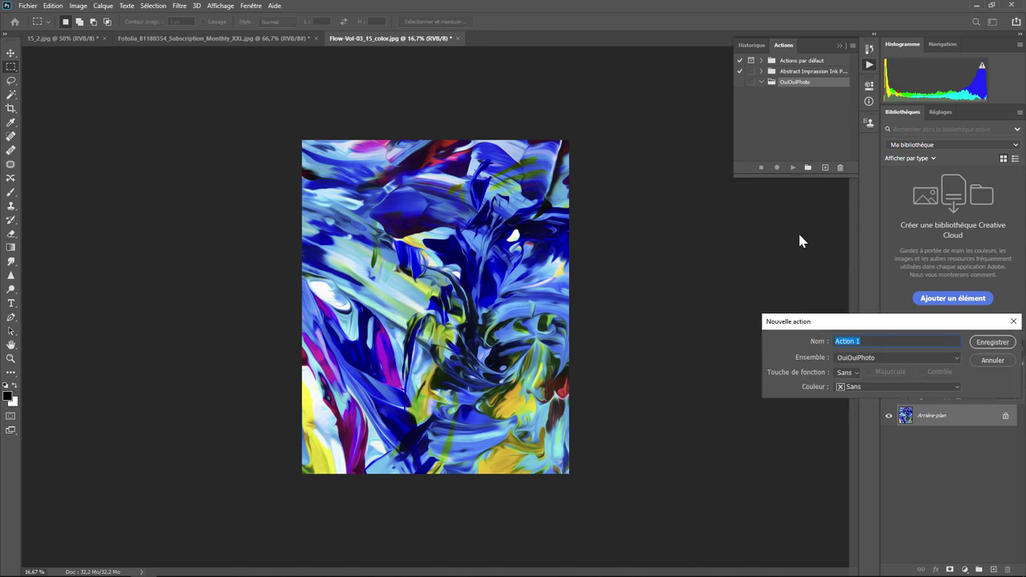
text(Cadre )
text(Noir)
click(856, 374)
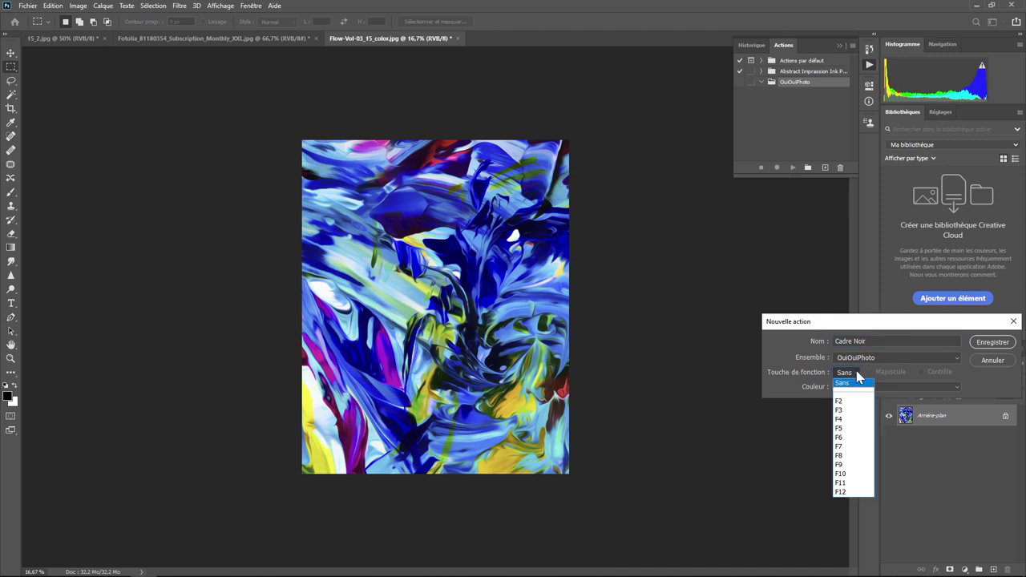
click(858, 377)
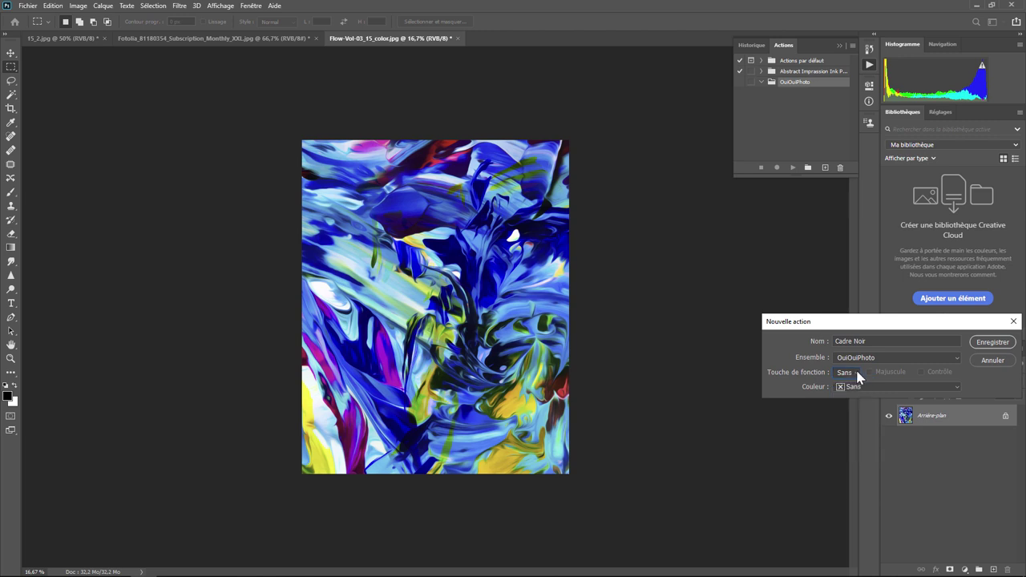
click(858, 375)
click(858, 376)
click(888, 389)
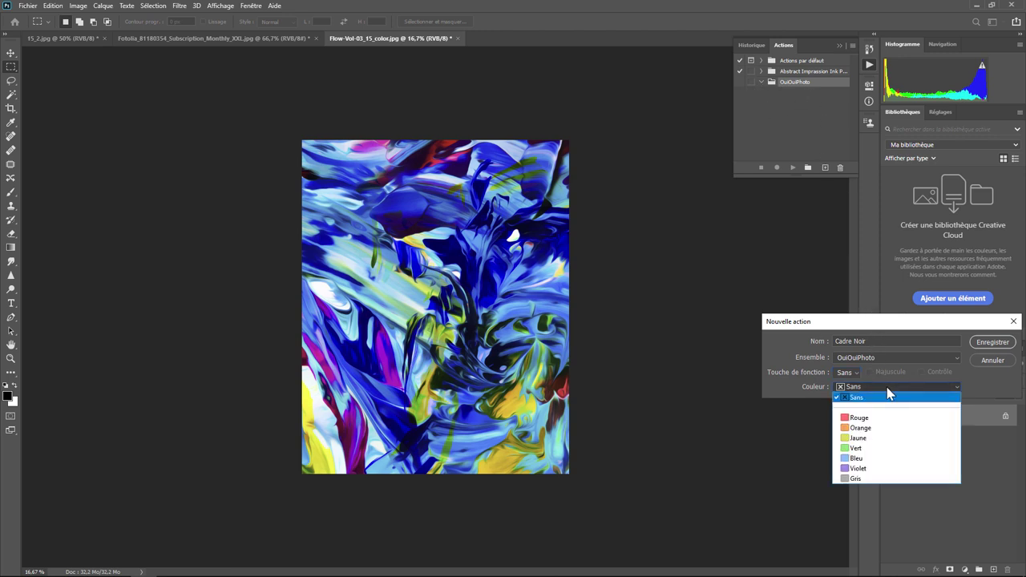
click(885, 392)
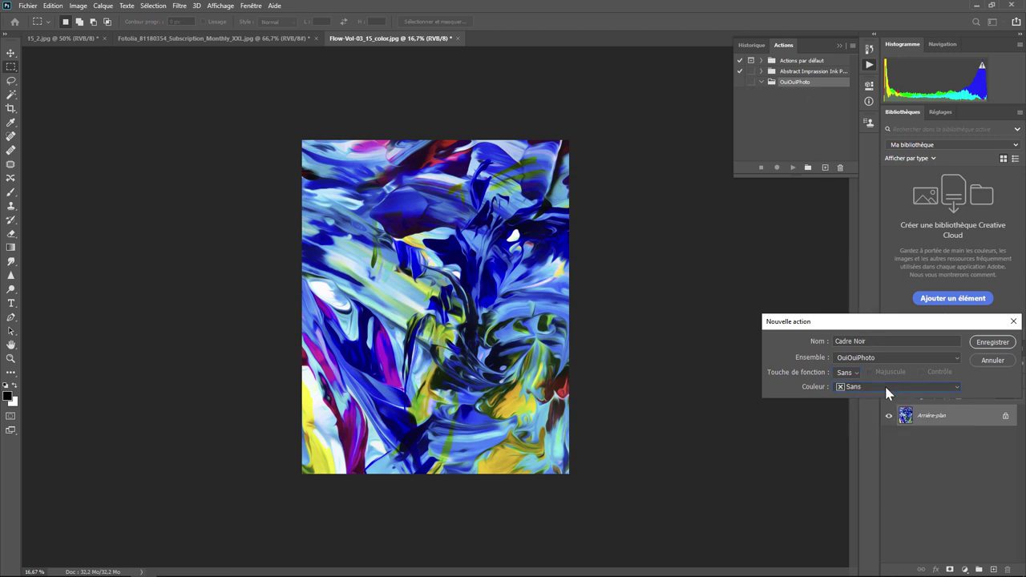
click(992, 343)
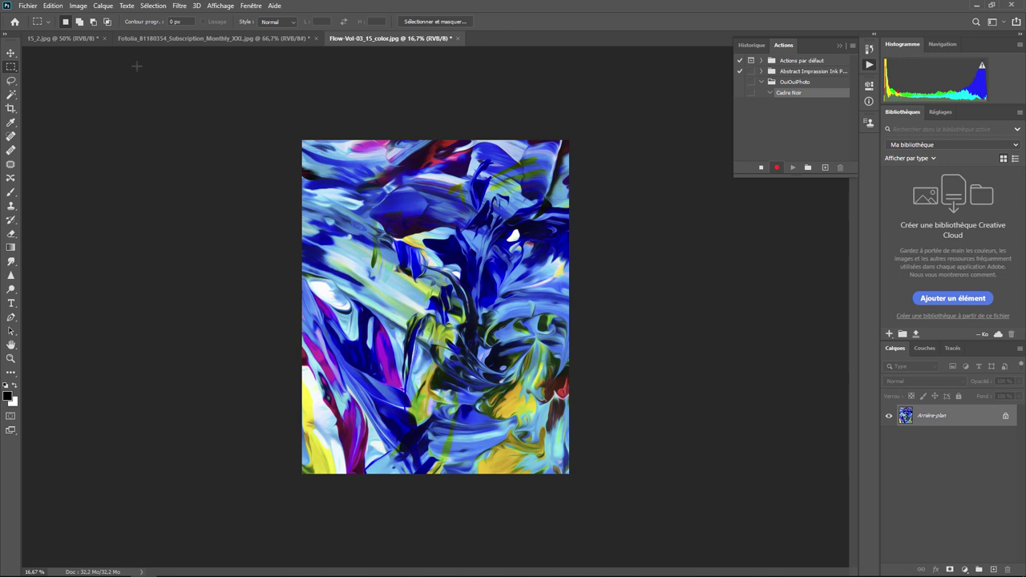
Enlarge the canvas relatively by 3% width and height with a black extension colour
click(78, 6)
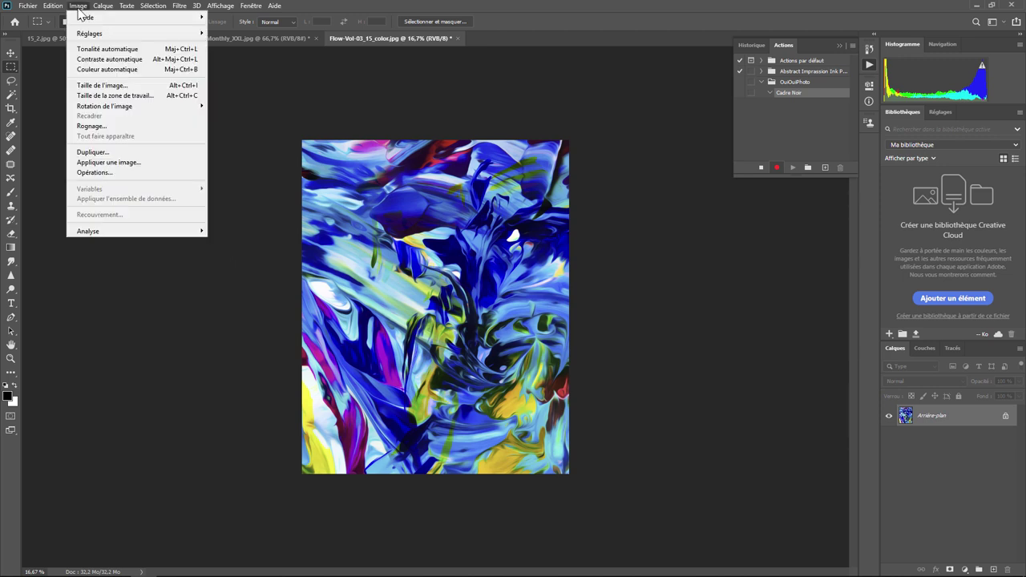
click(141, 96)
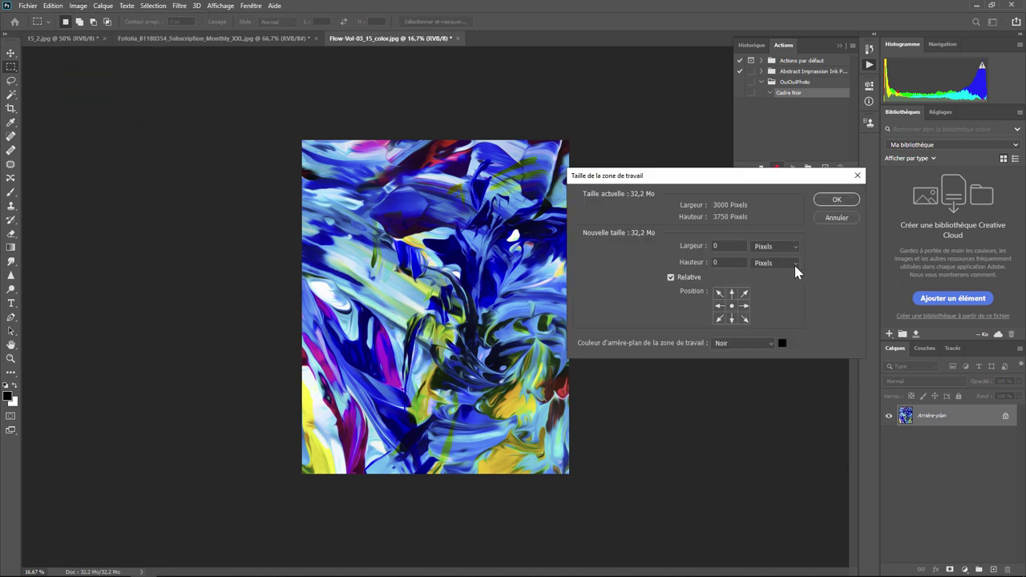
click(772, 245)
double_click(733, 246)
text(3)
key(Tab)
click(836, 200)
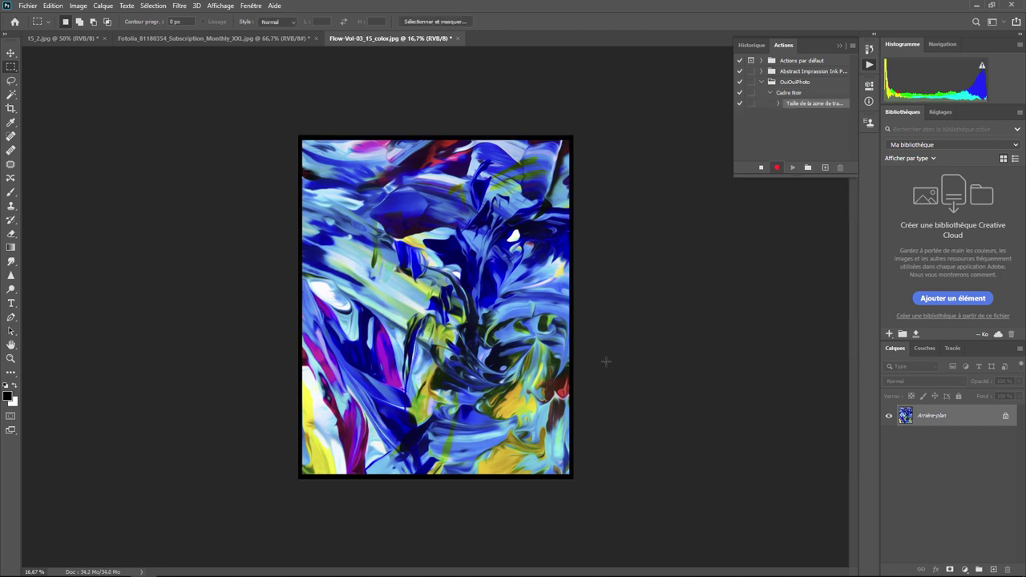
Select all, add a 1 px inside stroke in pale cream #ece7d7, then deselect
click(153, 5)
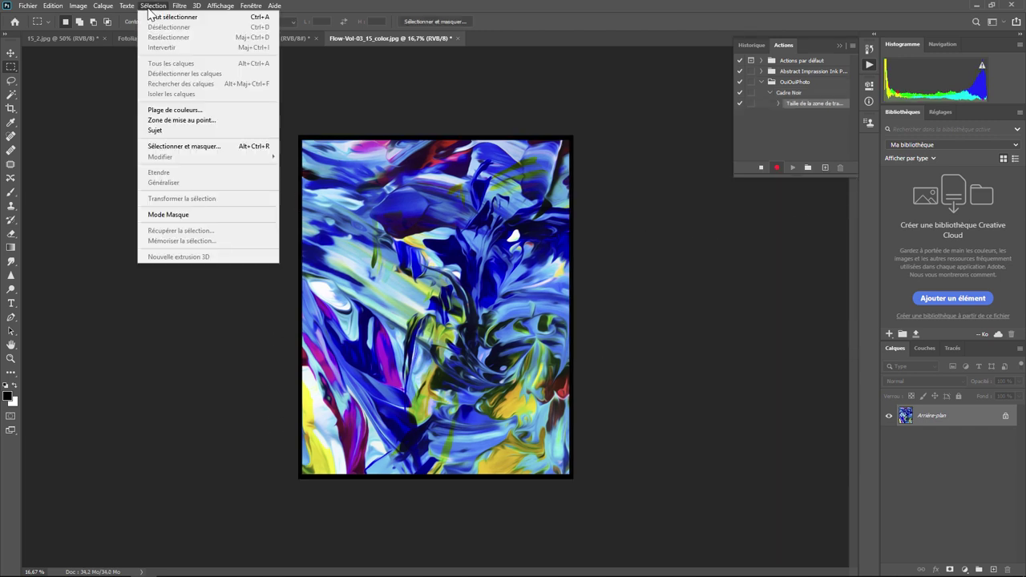
click(152, 20)
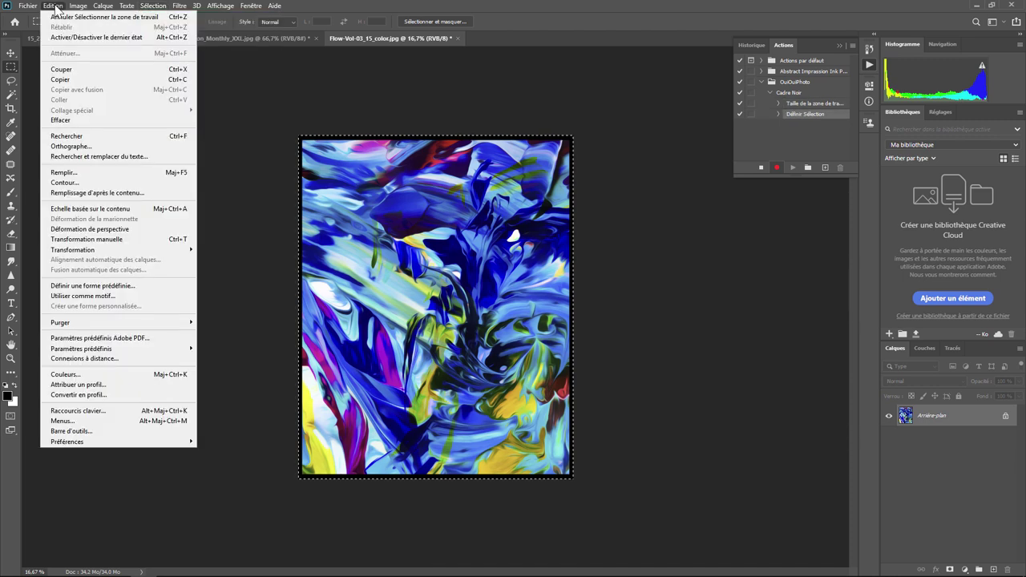
click(55, 6)
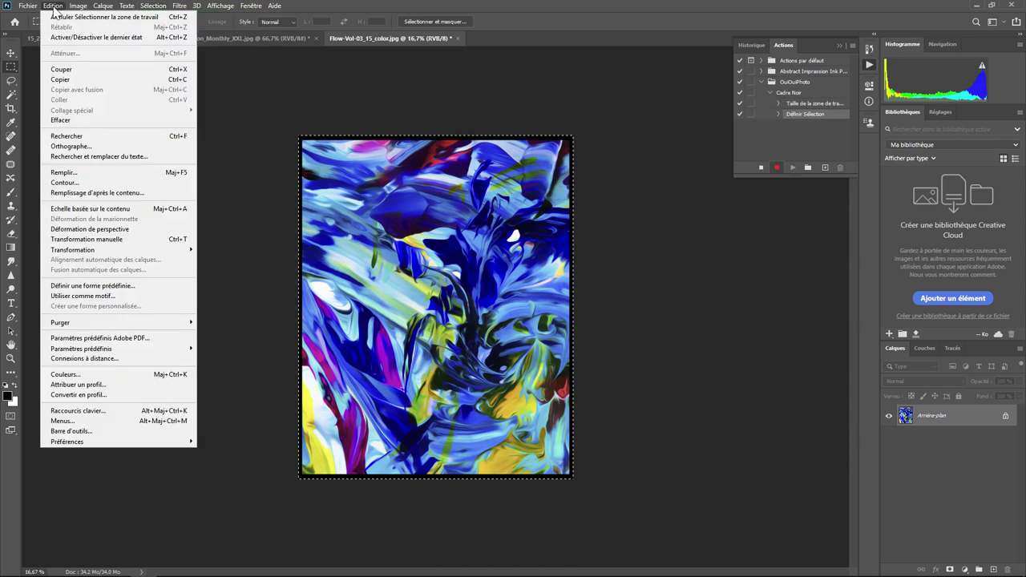
click(64, 183)
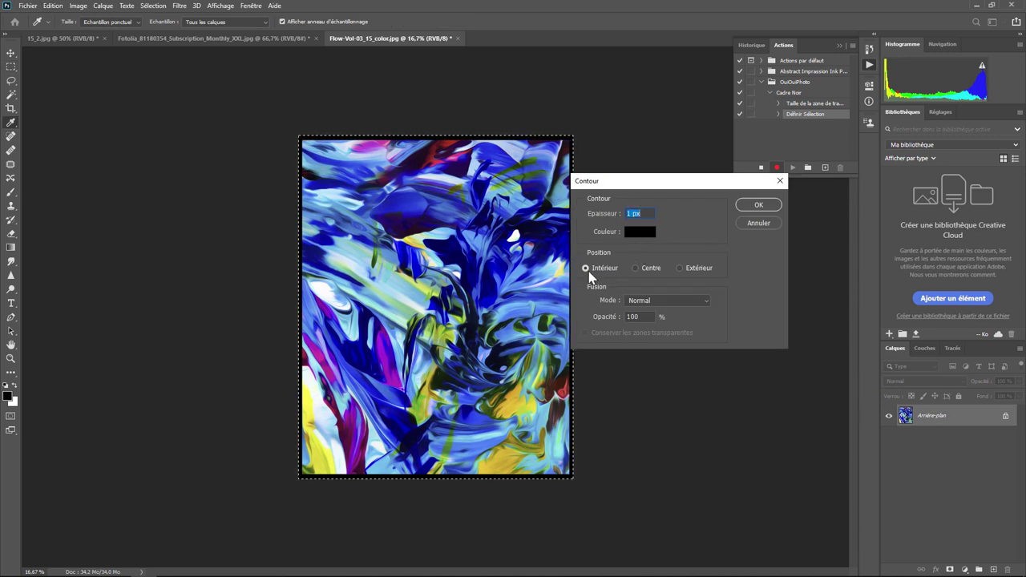
click(641, 234)
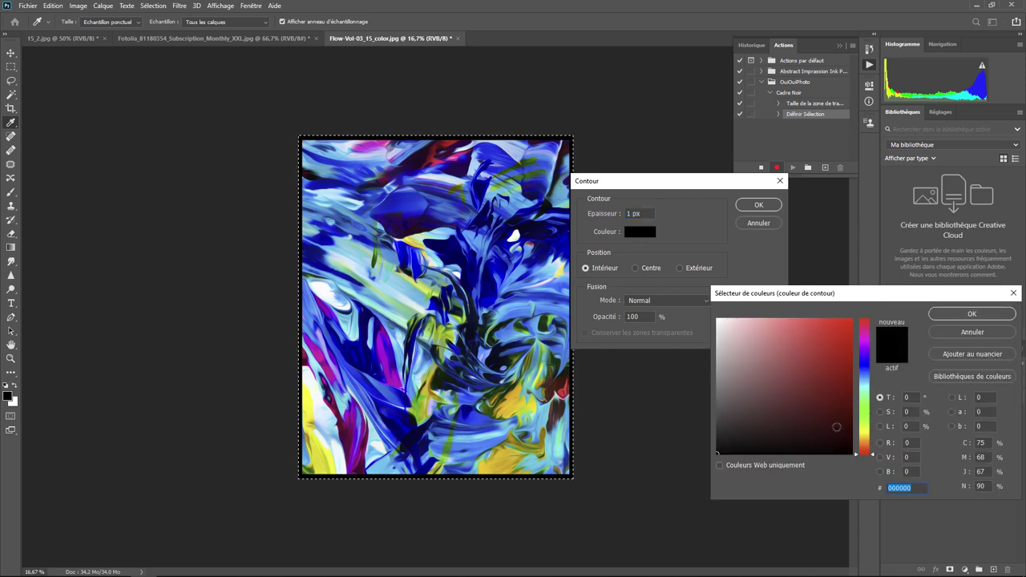
click(865, 444)
drag(867, 449, 865, 437)
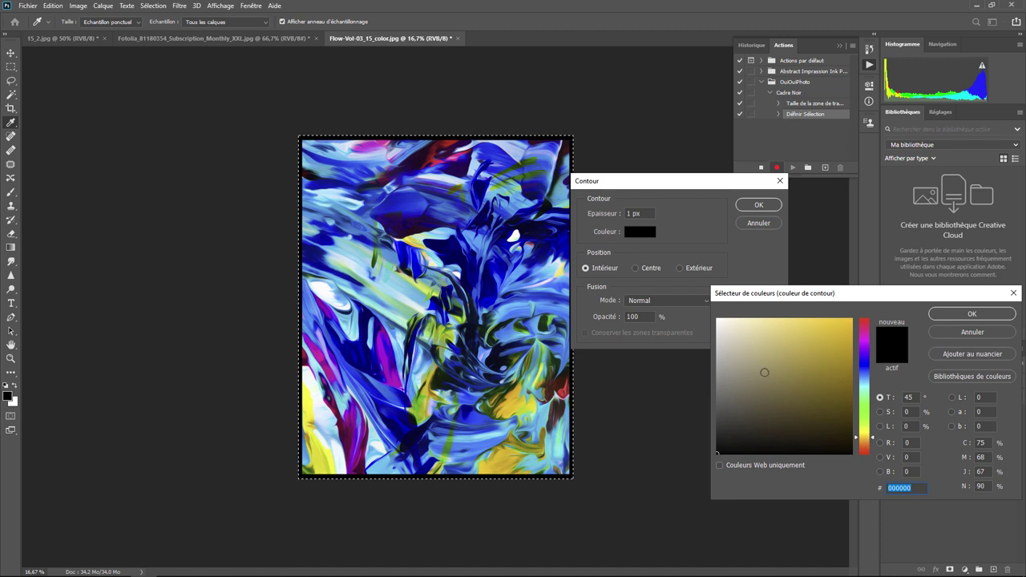
drag(731, 343, 729, 329)
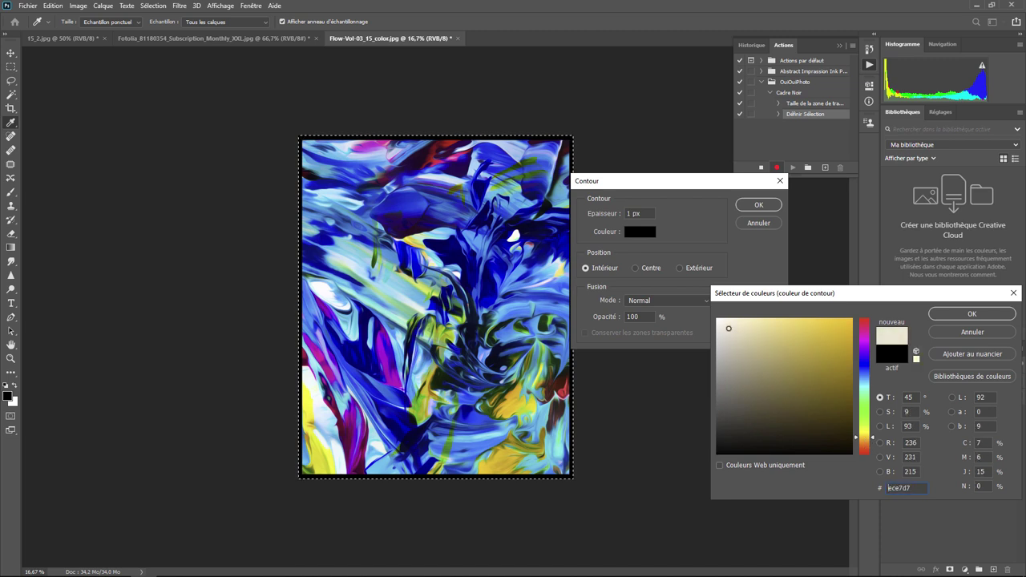
click(973, 315)
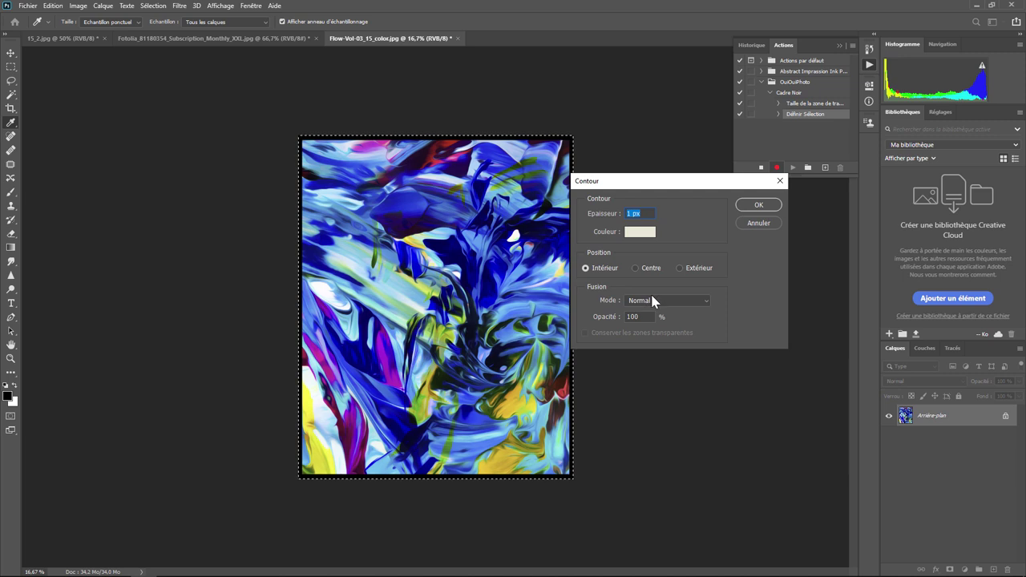
click(755, 206)
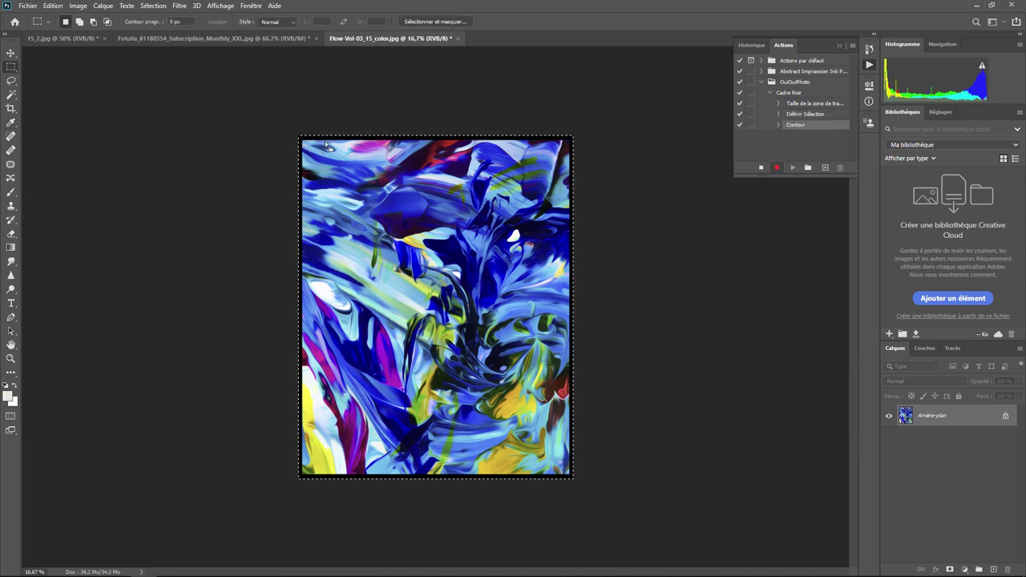
key(ctrl+d)
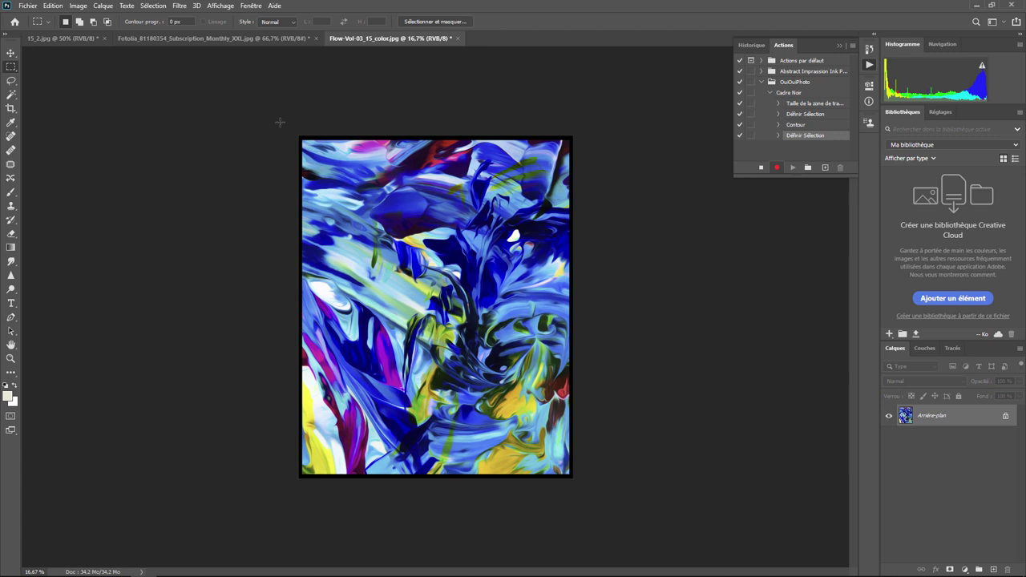
Enlarge the canvas by another relative 7% width and height, then zoom in
click(79, 8)
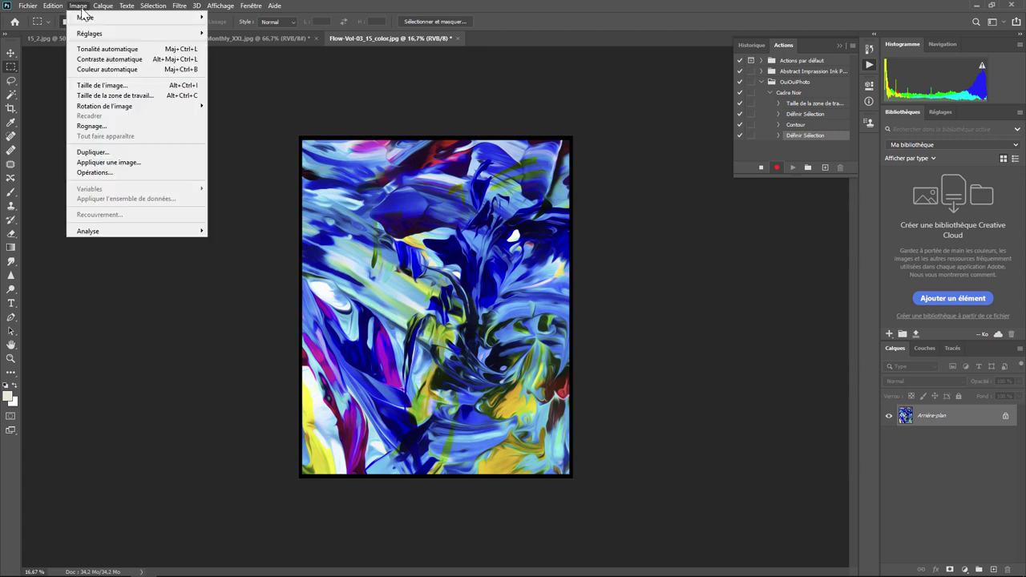
click(124, 96)
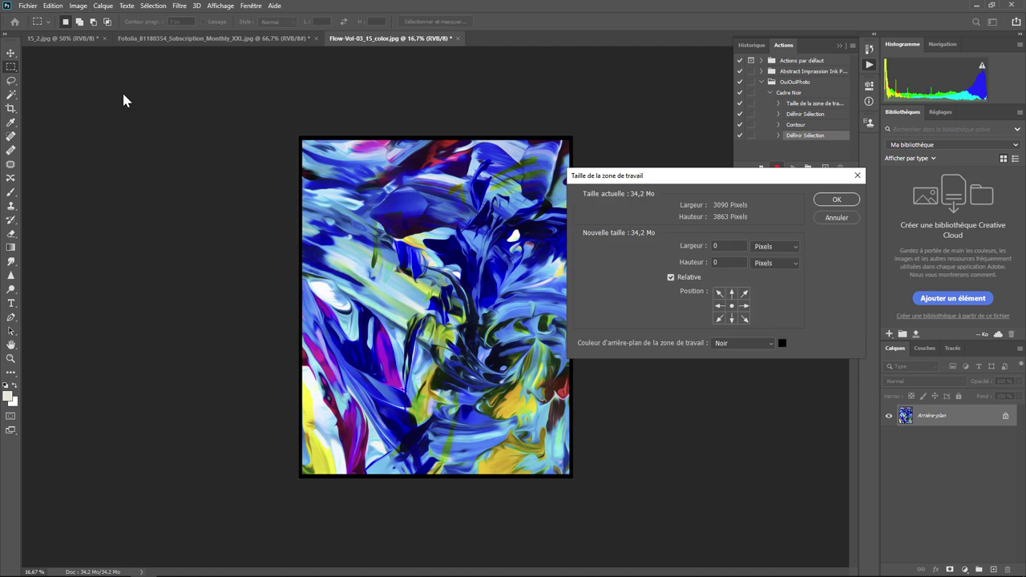
click(779, 249)
click(768, 256)
click(731, 245)
key(Tab)
text(7)
click(836, 200)
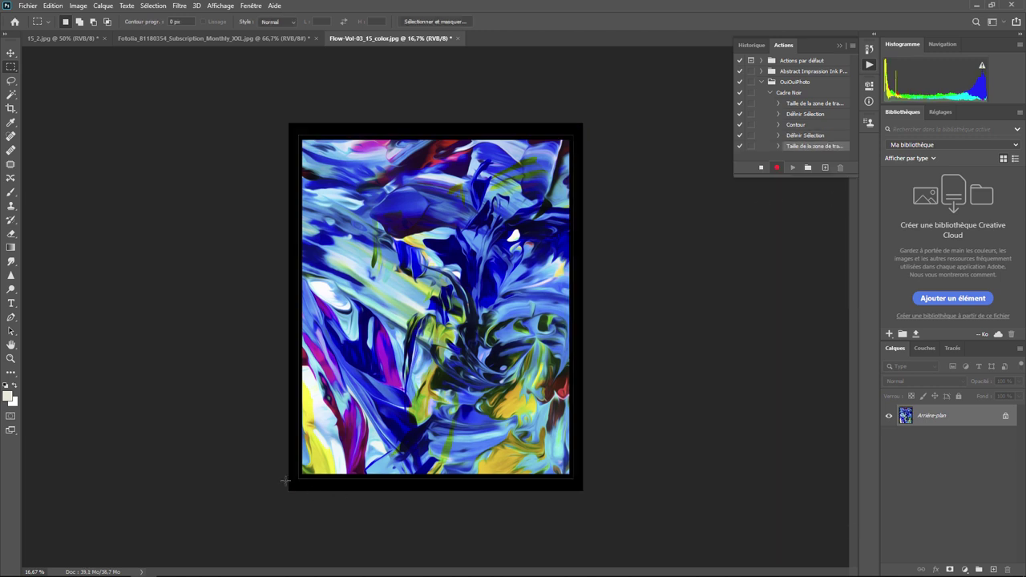
key(ctrl+plus)
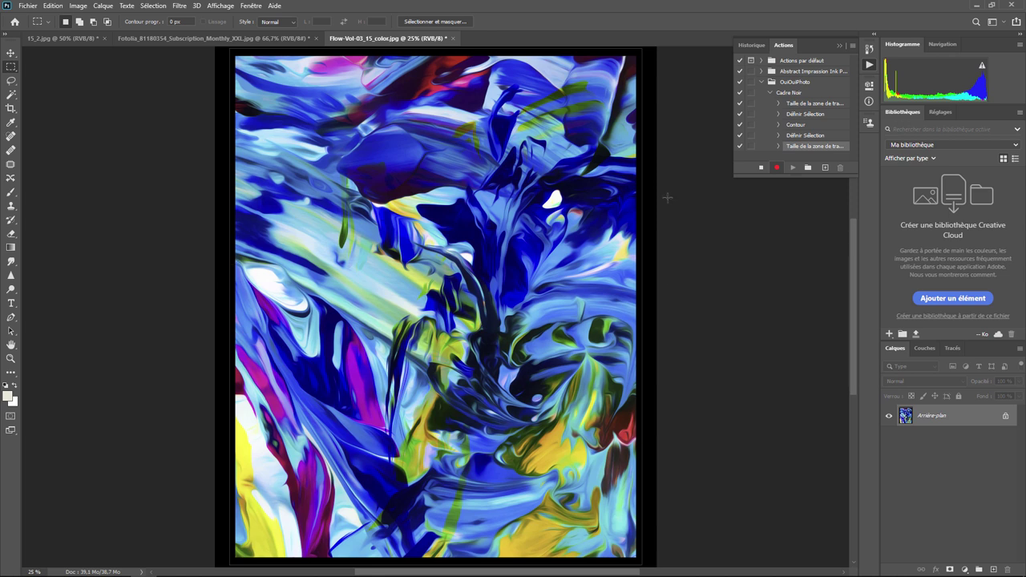
Stop recording Cadre Noir, check its 7% canvas-size step, and select the action
click(762, 167)
click(779, 134)
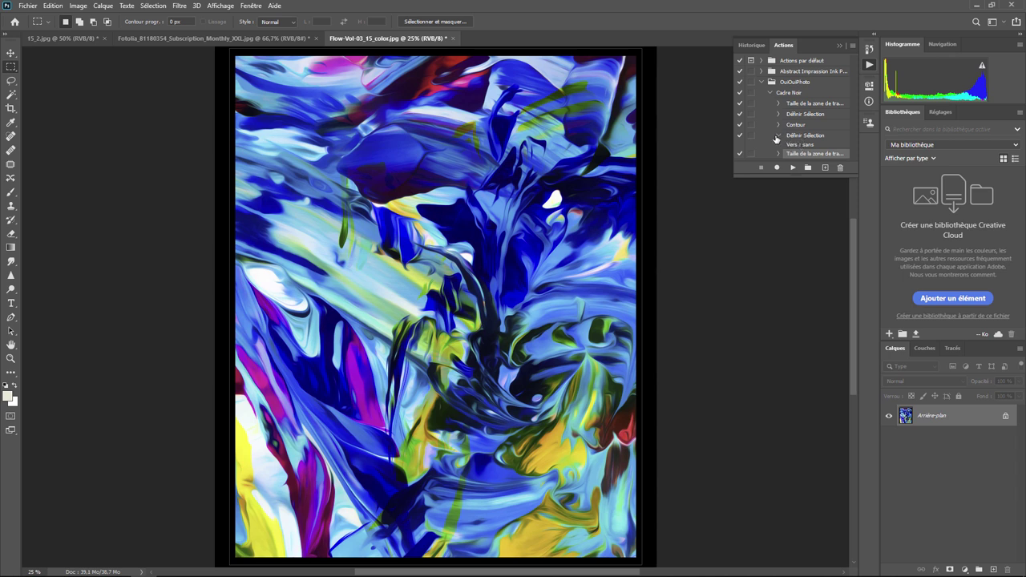
click(777, 135)
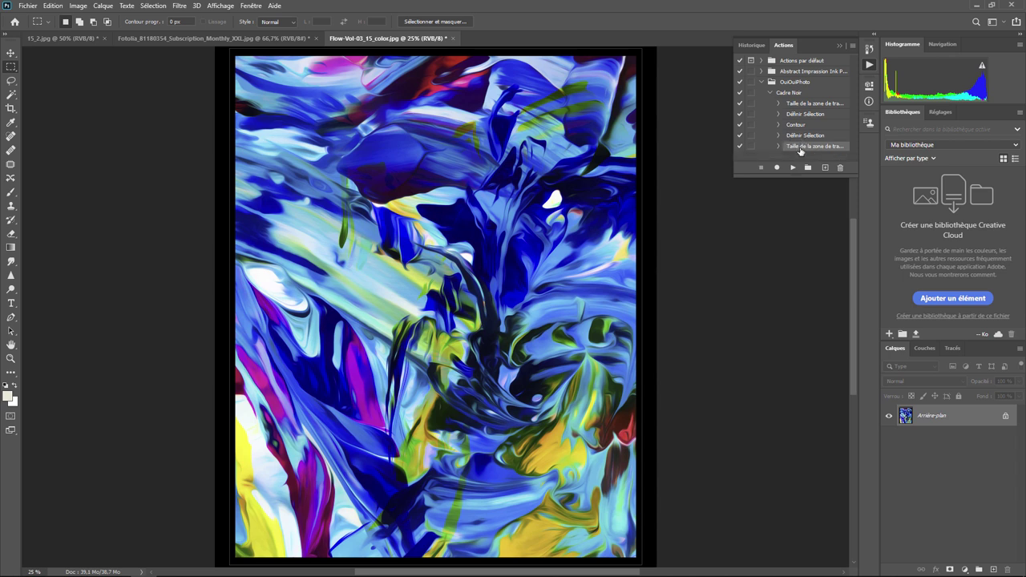
click(778, 146)
drag(849, 124, 854, 146)
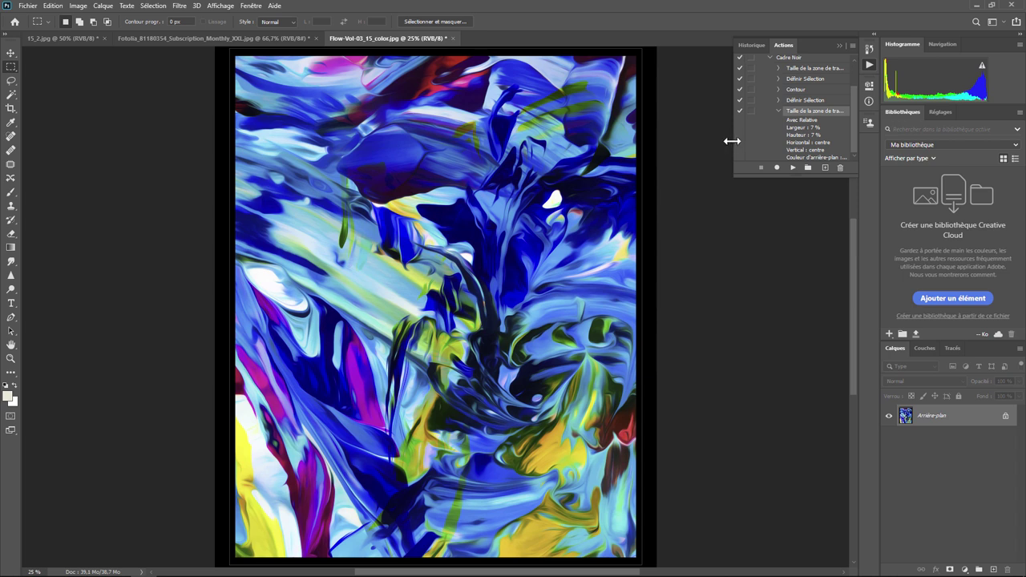
drag(732, 141, 686, 141)
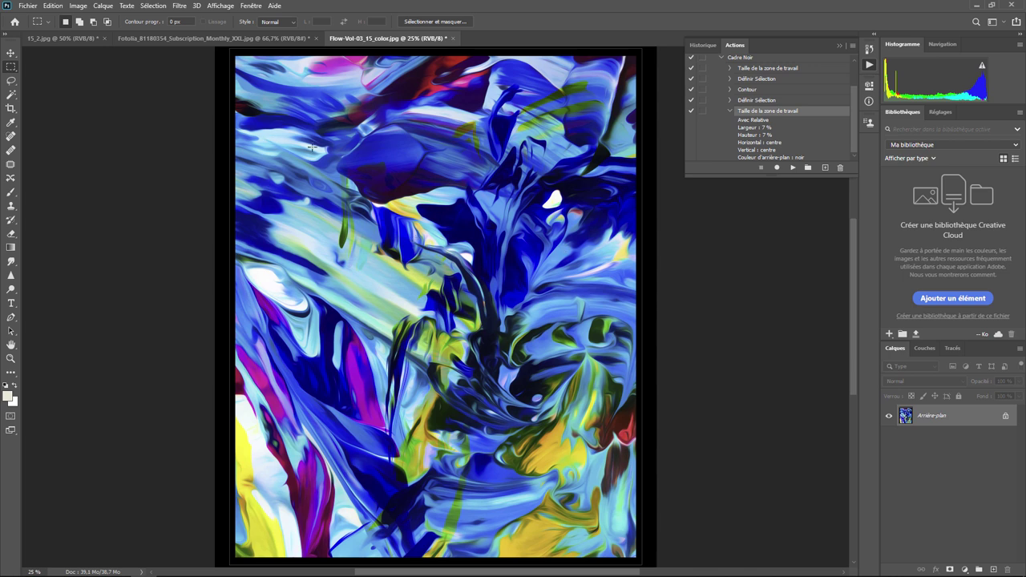
click(740, 57)
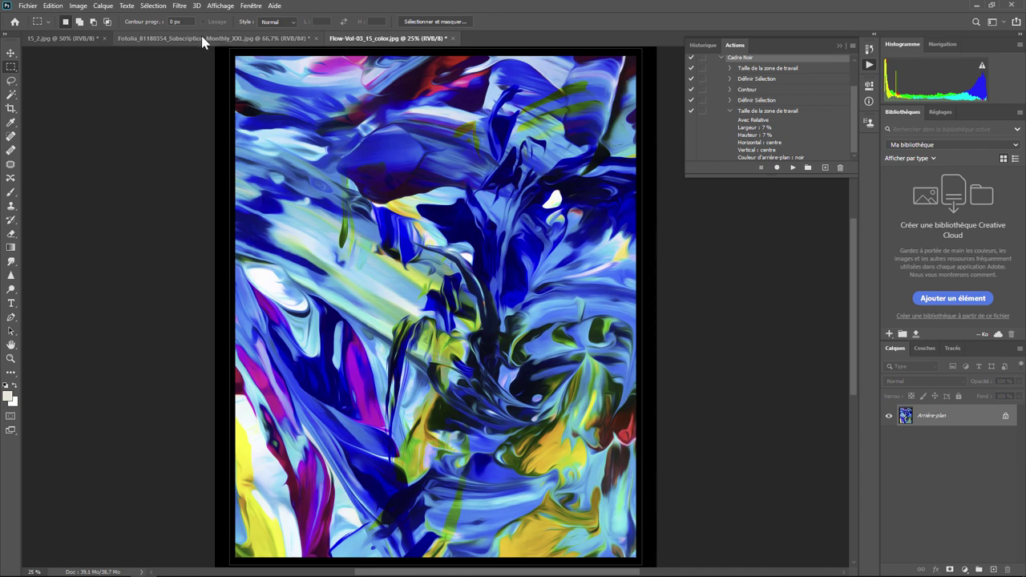
Play the Cadre Noir action on the wood texture document
click(205, 40)
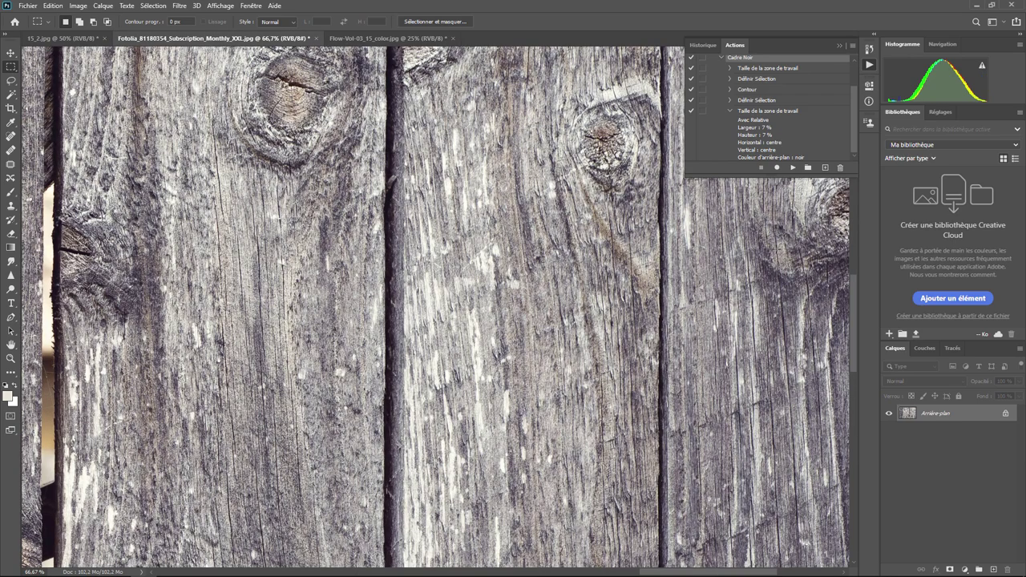
scroll(775, 249, down, 2)
scroll(775, 249, down, 2)
scroll(775, 249, down, 1)
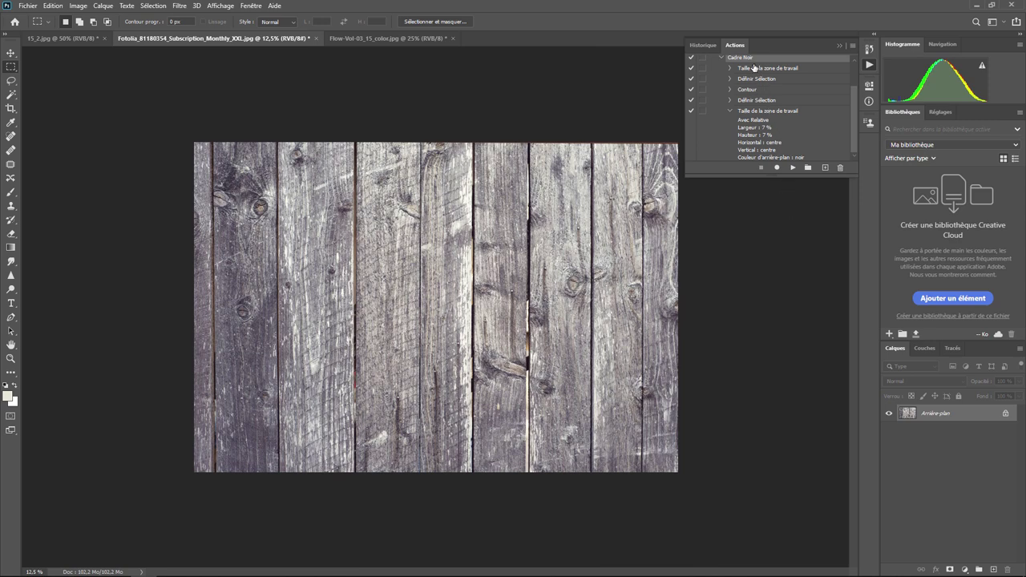
click(793, 168)
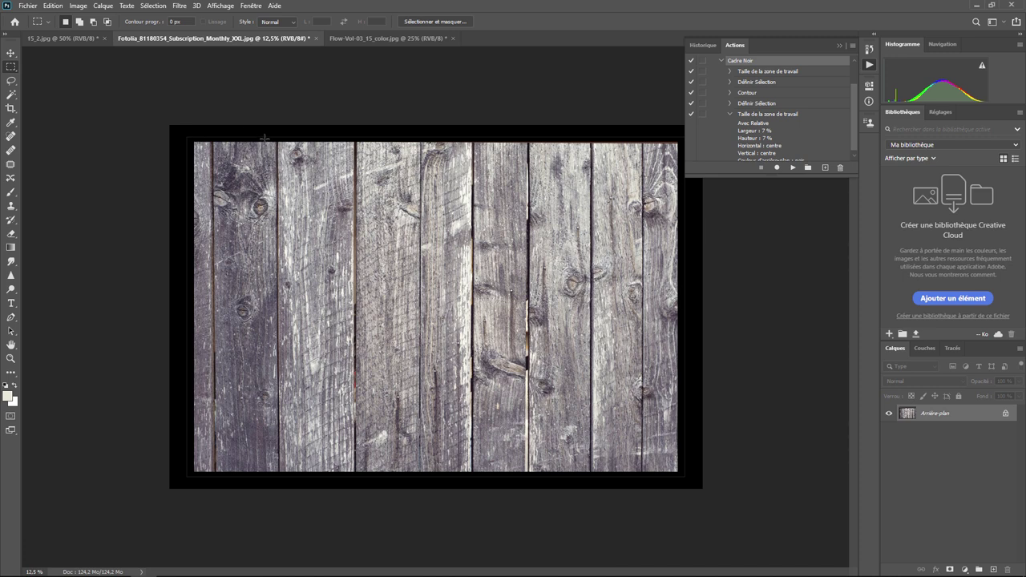
Play Cadre Noir on 15_2.jpg and zoom in on the framed result
click(71, 41)
key(ctrl+minus)
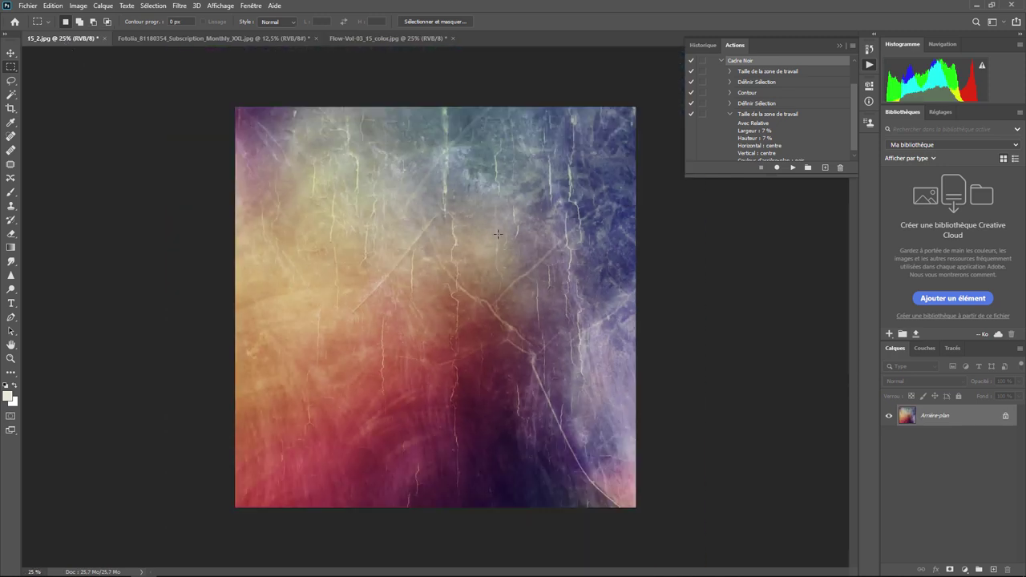
key(ctrl+minus)
key(ctrl+minus)
click(793, 169)
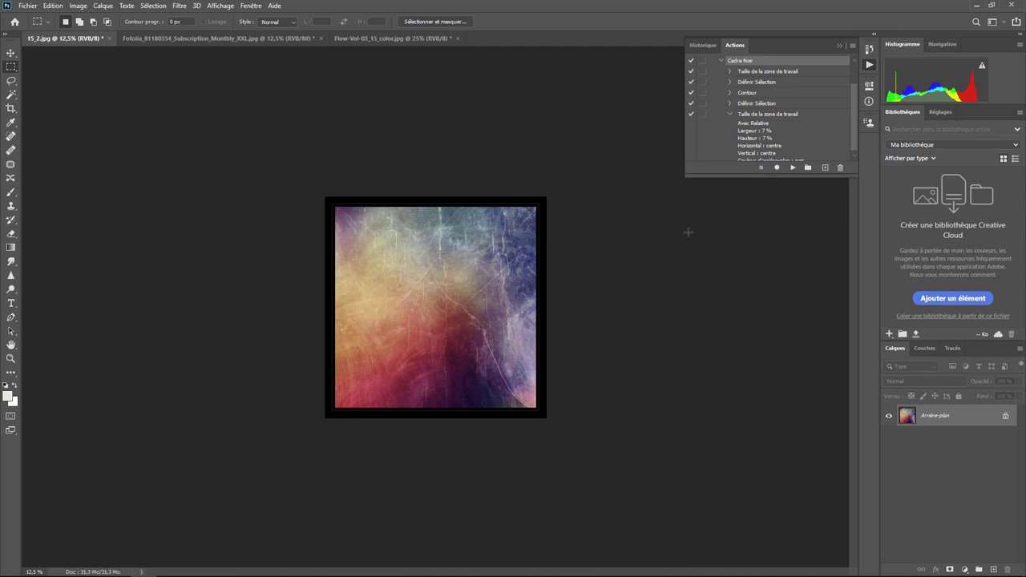
key(ctrl+plus)
key(ctrl+plus)
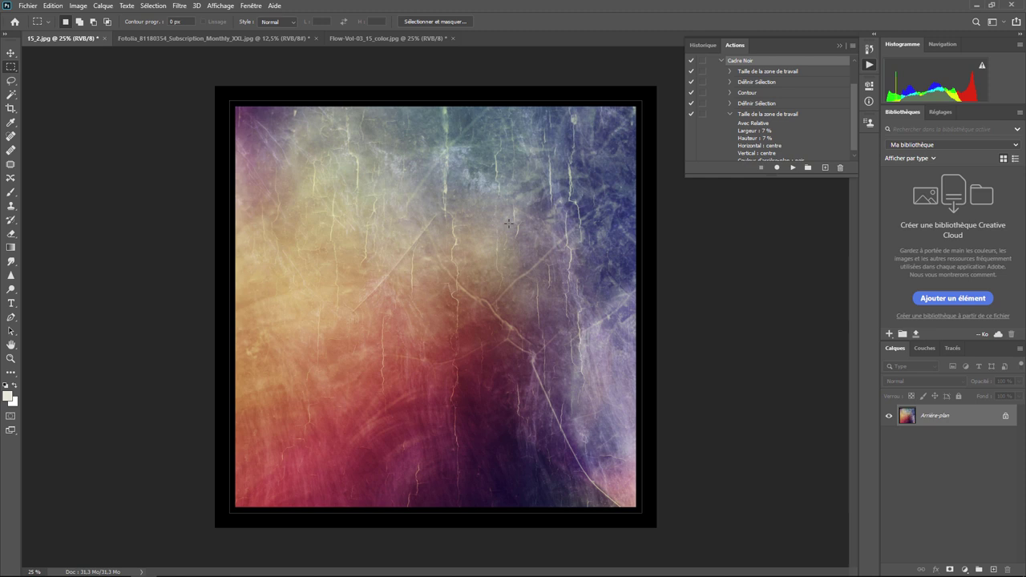
key(t)
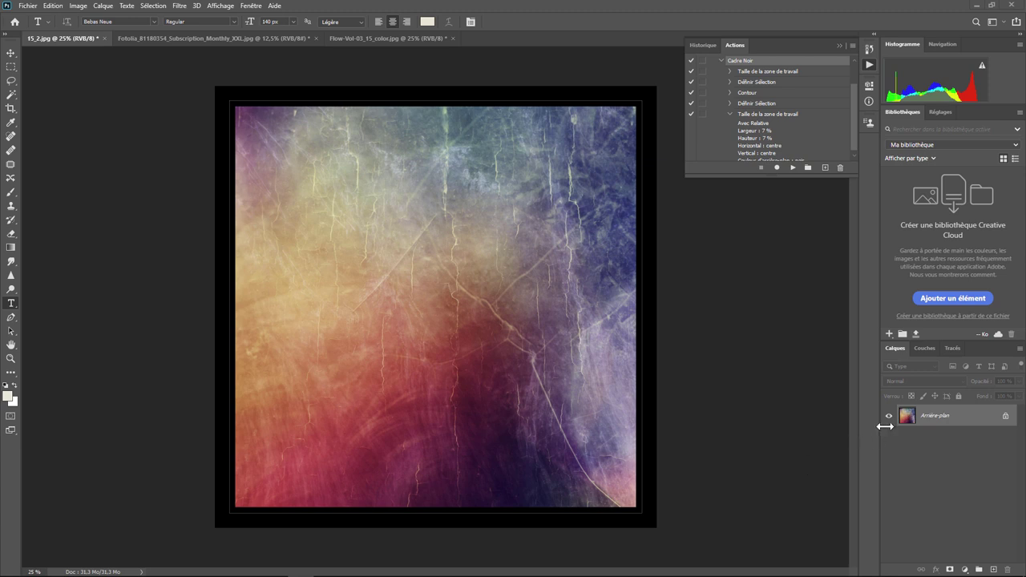
Add an empty Calque 1 layer above Arrière-plan in 15_2.jpg
click(993, 569)
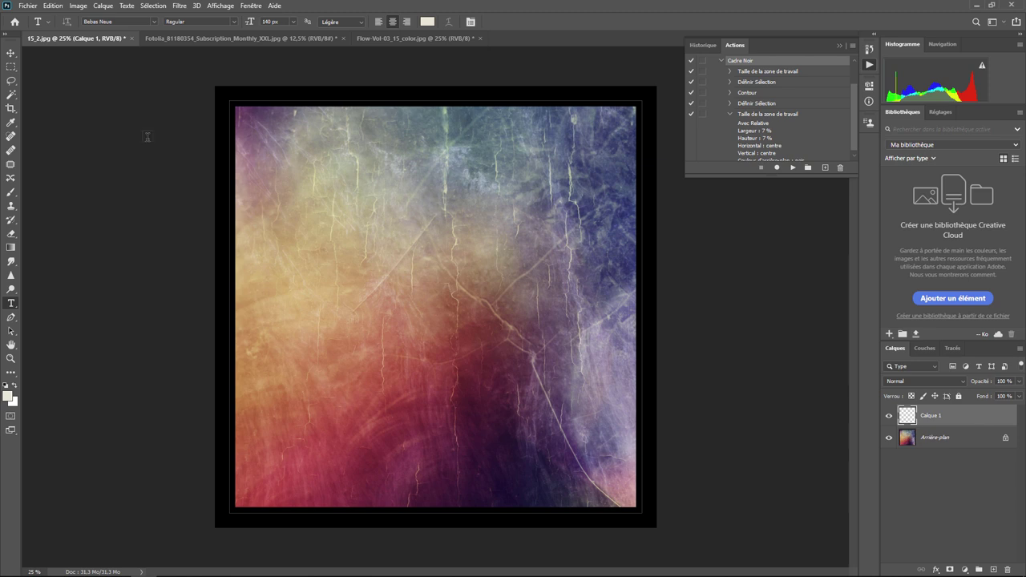
click(30, 6)
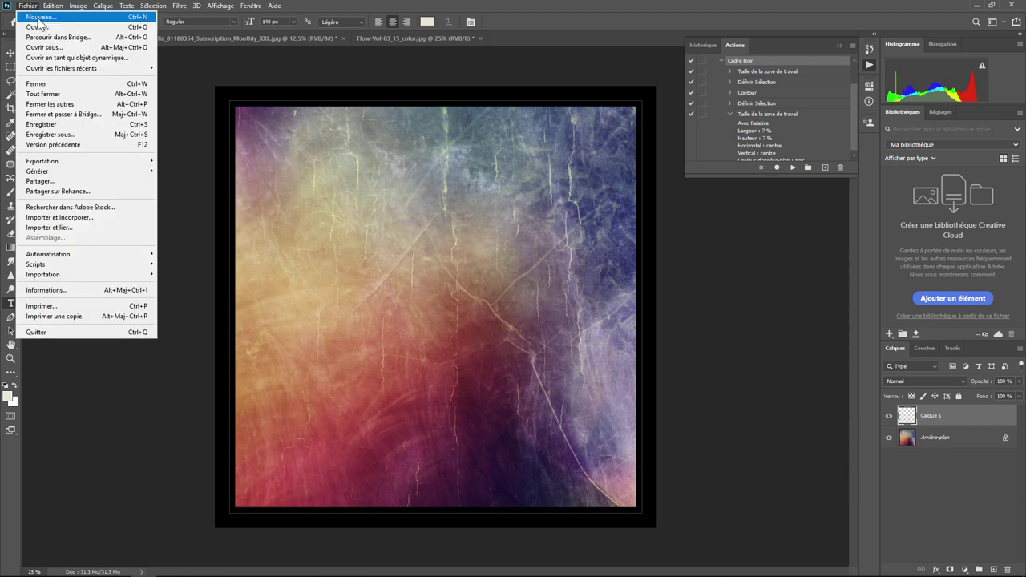
Create a blank 1000 × 1000 px document
click(36, 19)
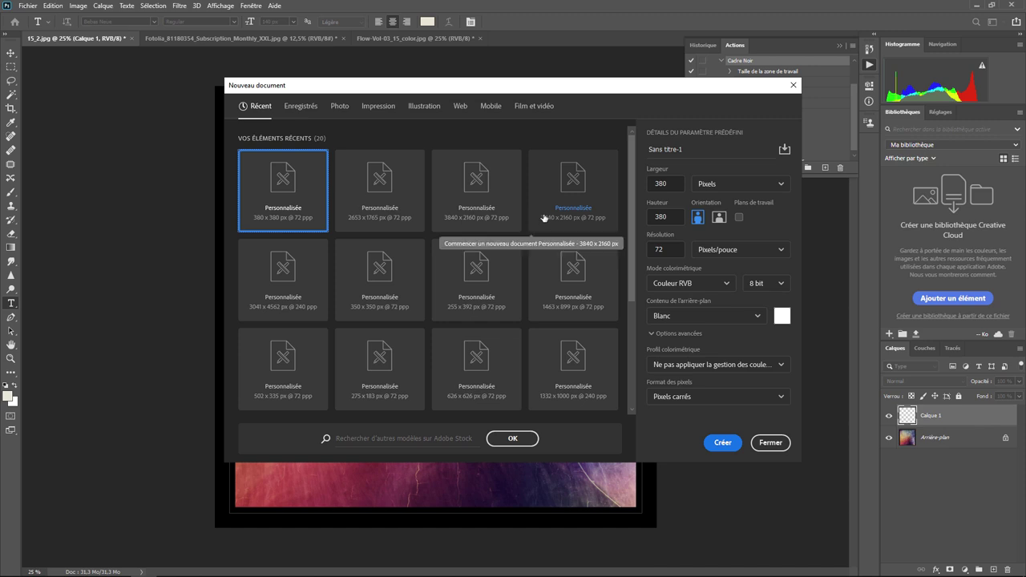
click(666, 184)
double_click(665, 184)
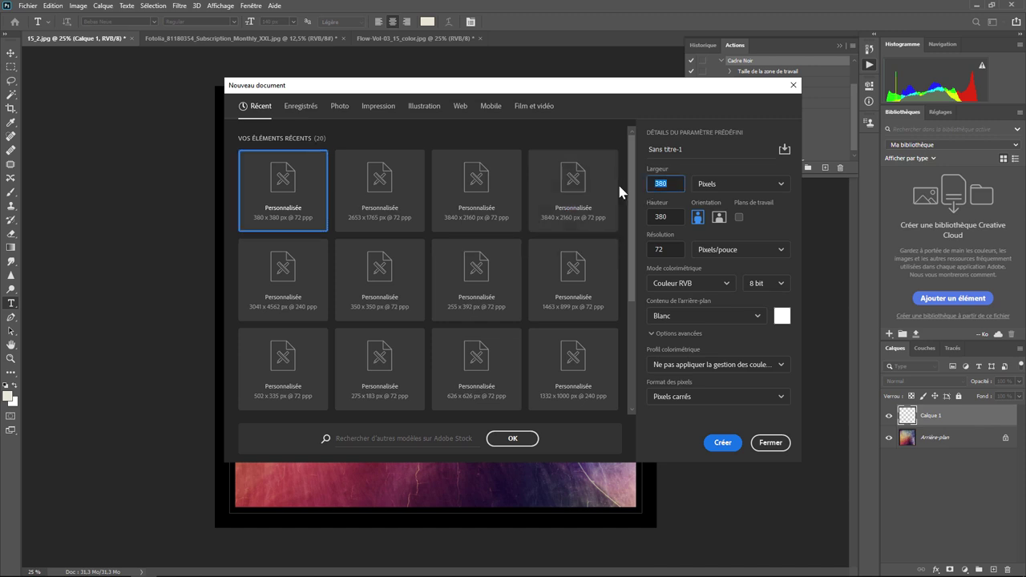
text(1000)
double_click(663, 217)
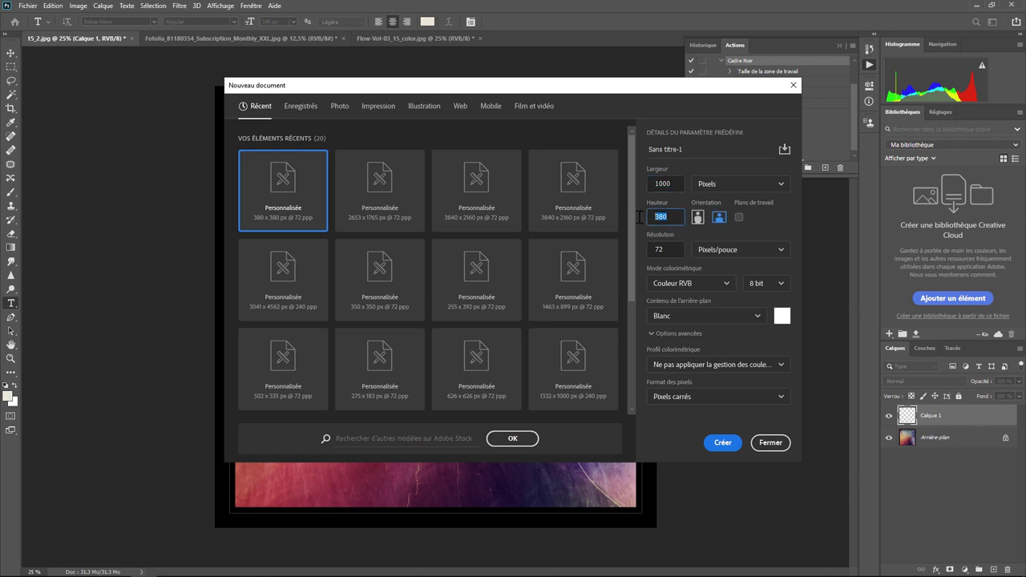
text(1000)
click(723, 446)
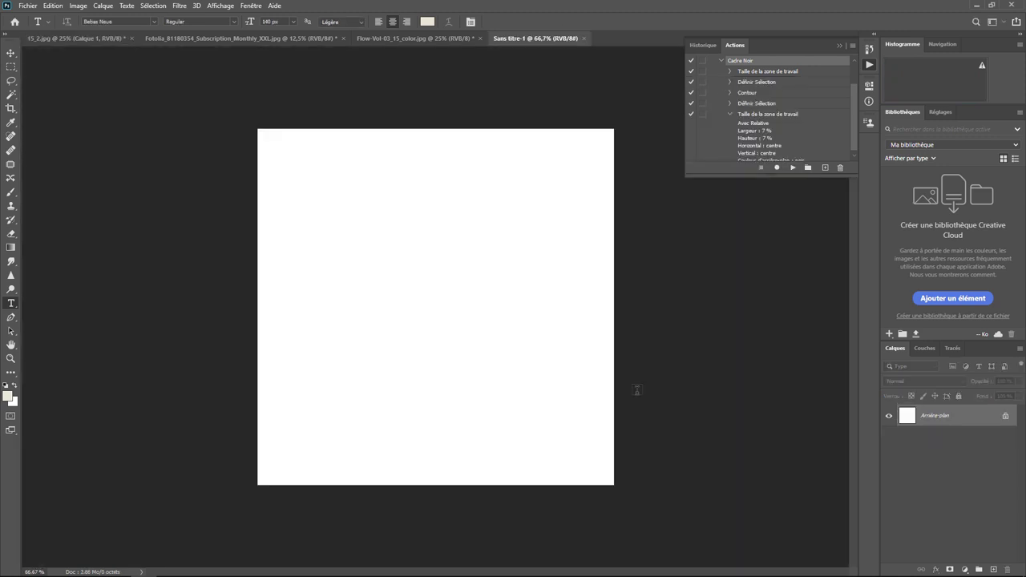
Create a blank 2000 × 1000 px document, then return to Sans titre-1
click(31, 8)
click(36, 17)
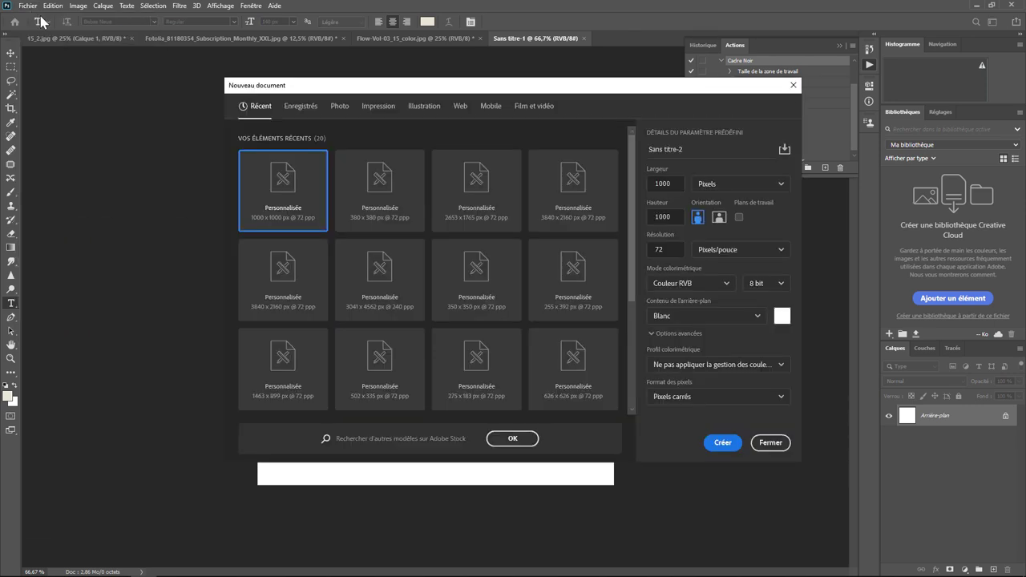
double_click(677, 183)
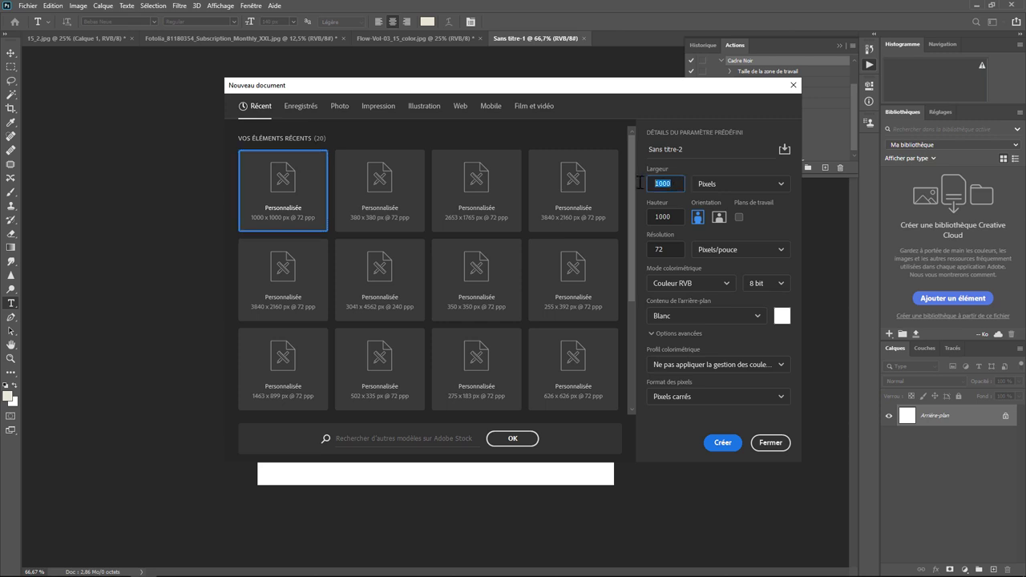
text(2000)
click(727, 442)
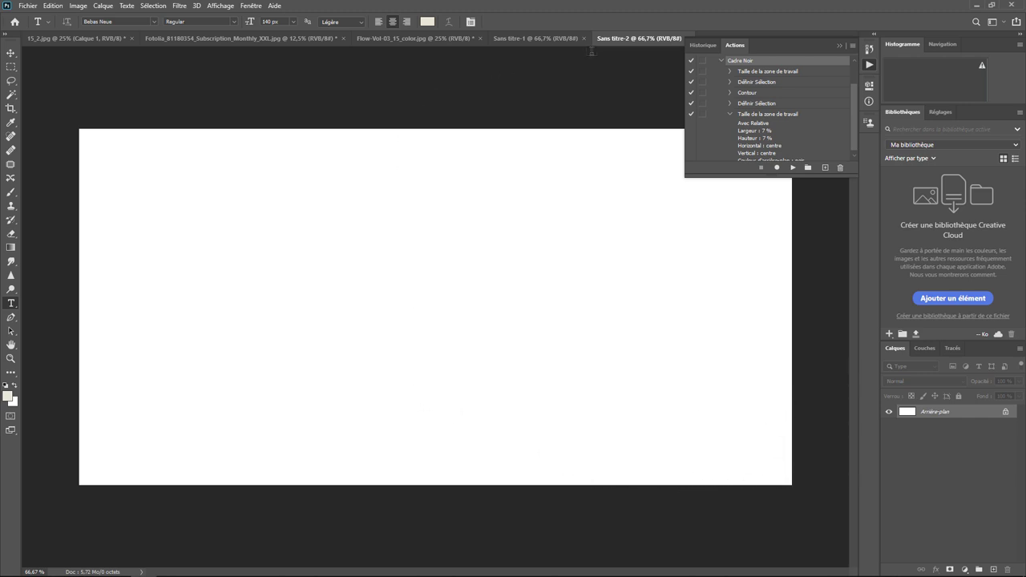
click(518, 40)
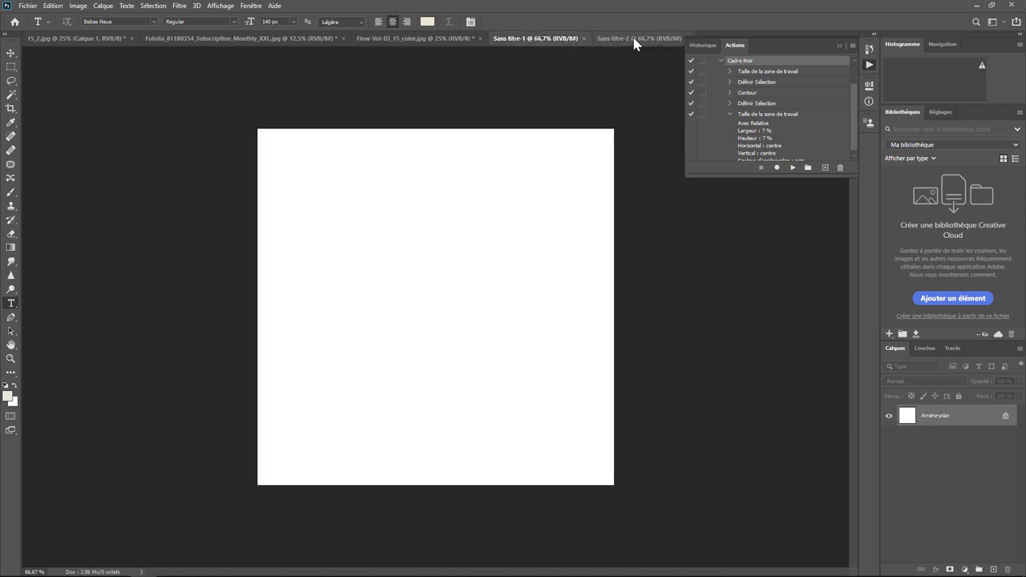
click(633, 41)
click(538, 40)
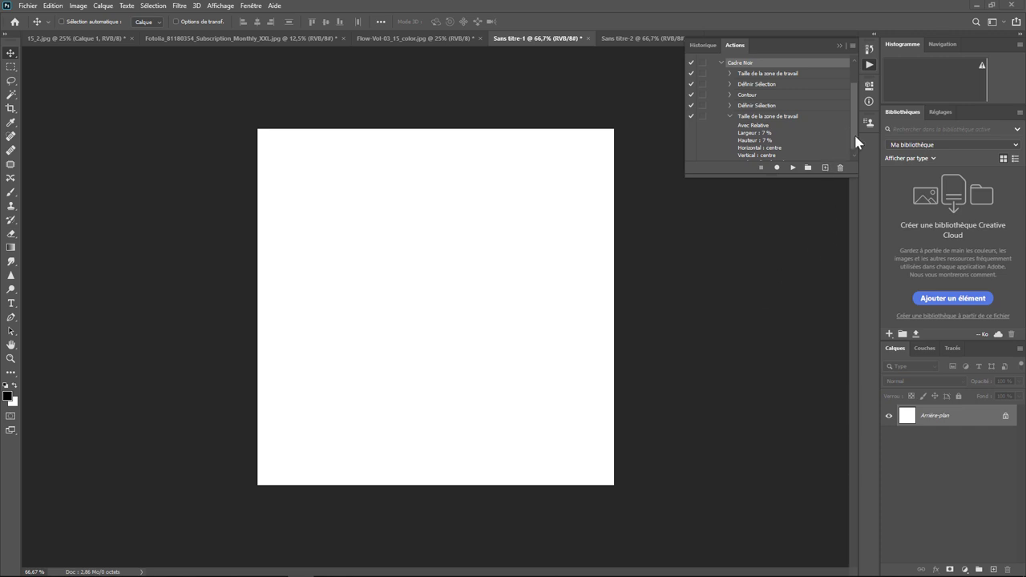
drag(856, 100, 860, 75)
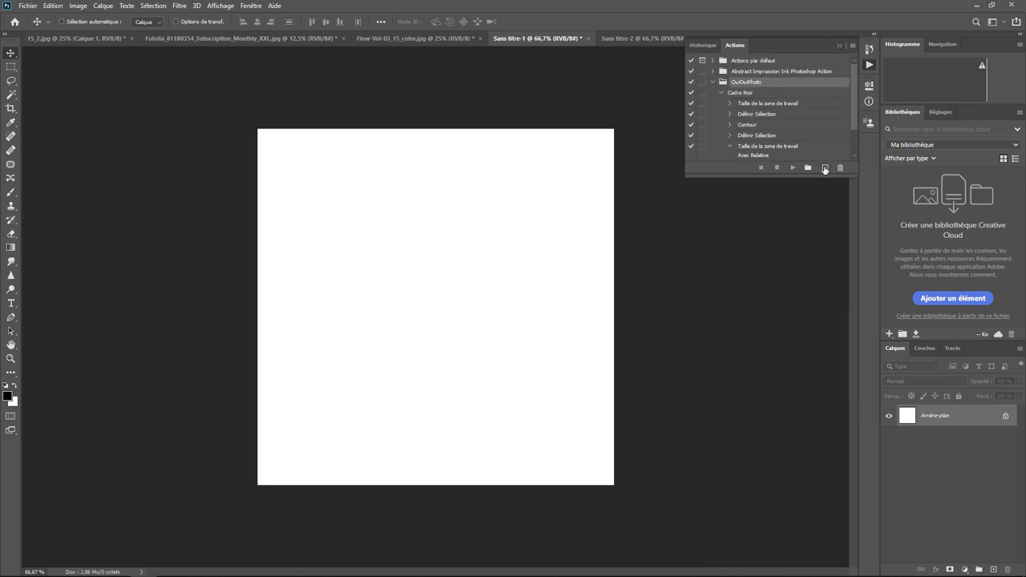
Create a new action named 'texte' in the OuiOuiPhoto set and begin recording
click(825, 167)
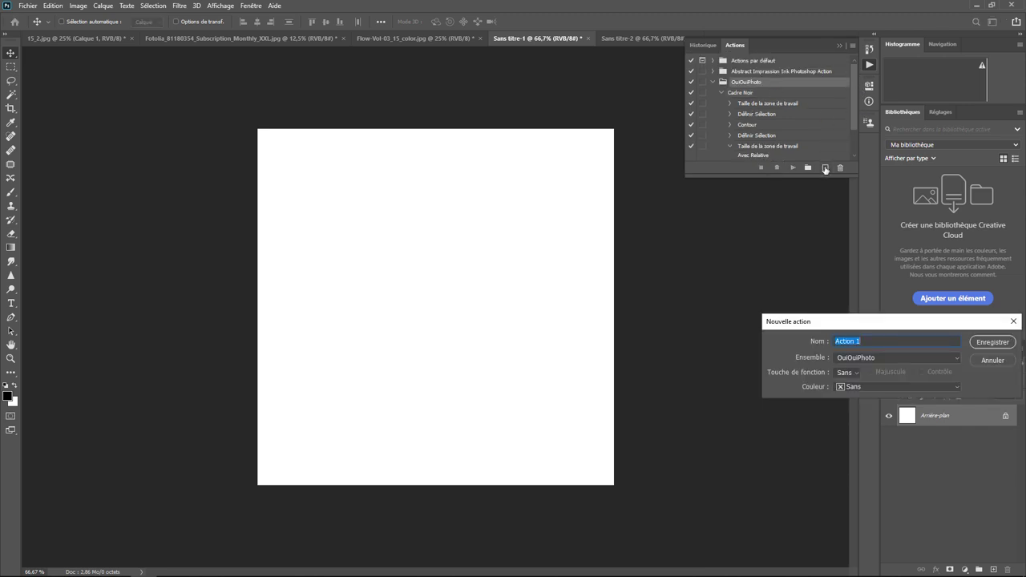
text(texte)
click(990, 344)
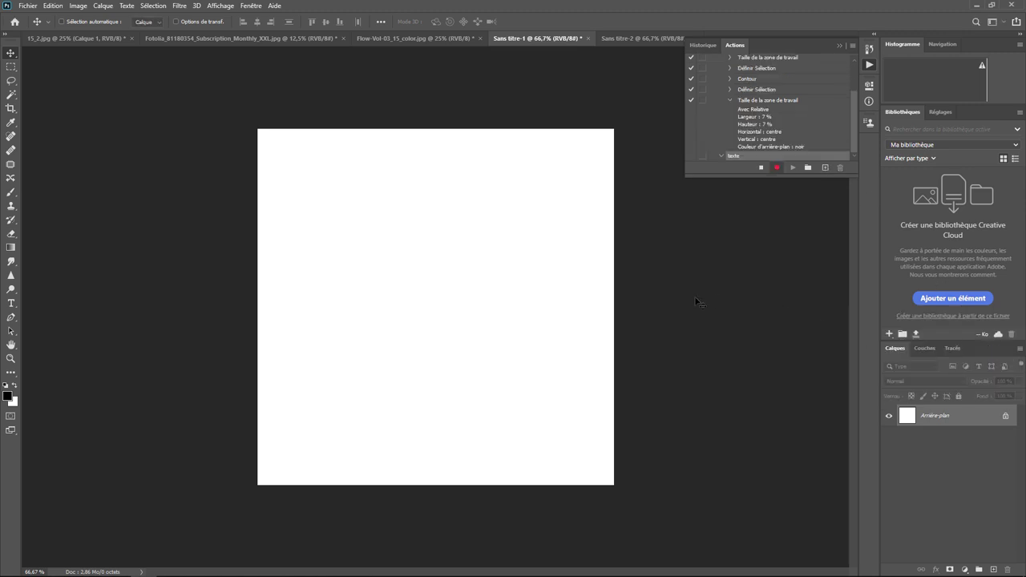
Add right-aligned TEXTE text in Bebas Neue 200 px on the square canvas
click(17, 304)
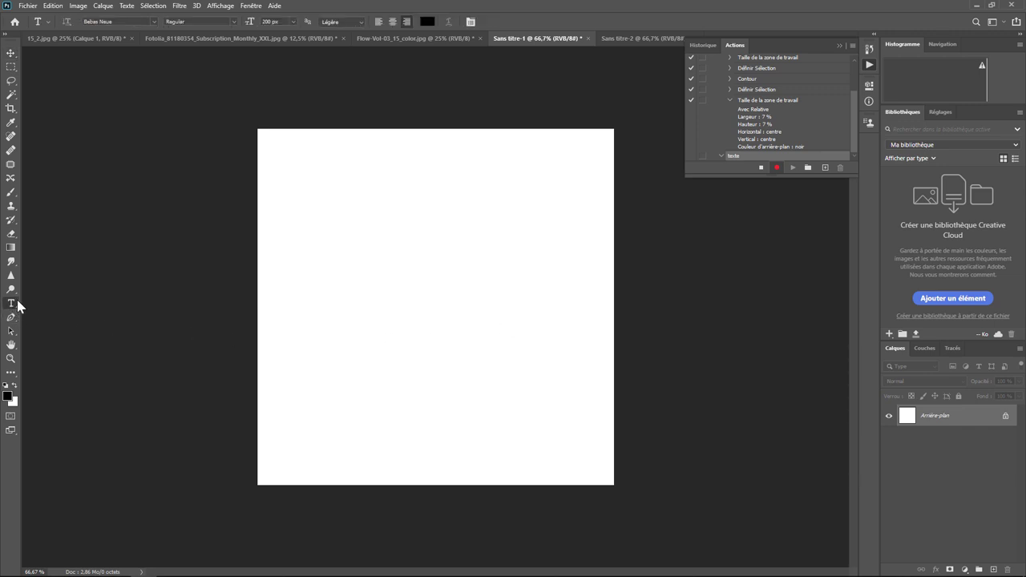
click(408, 23)
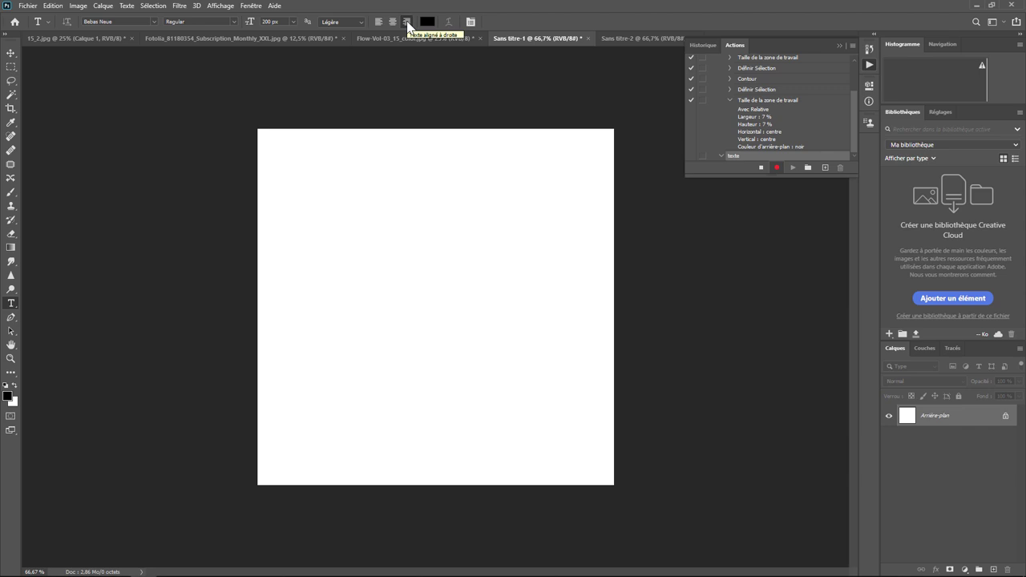
click(506, 291)
text(TEX)
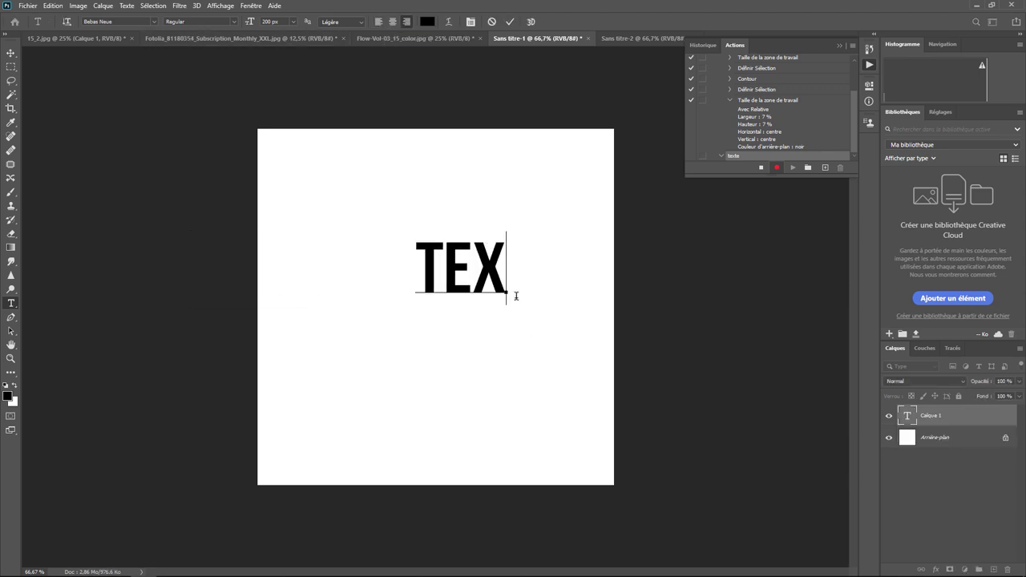
text(TE)
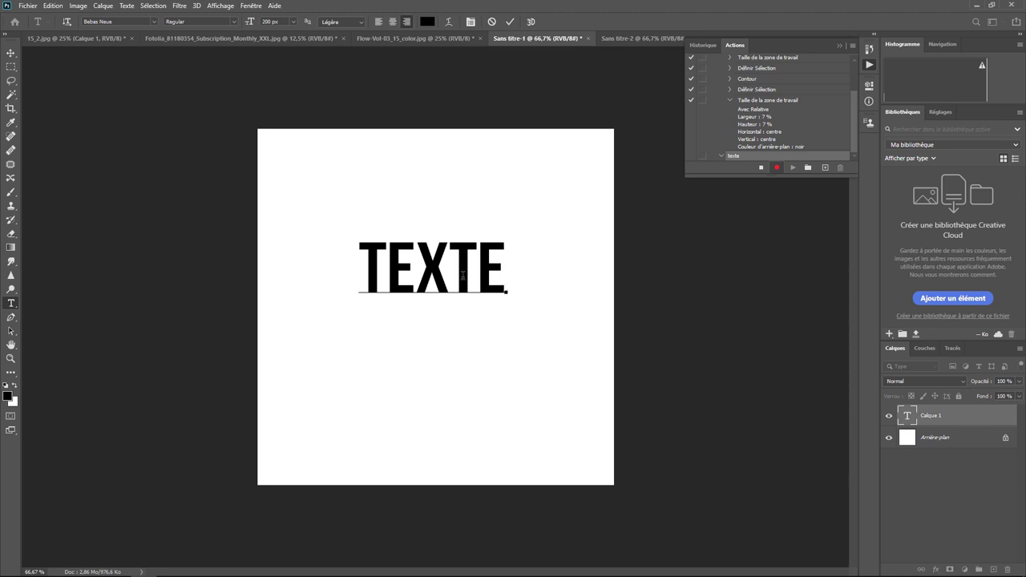
click(11, 53)
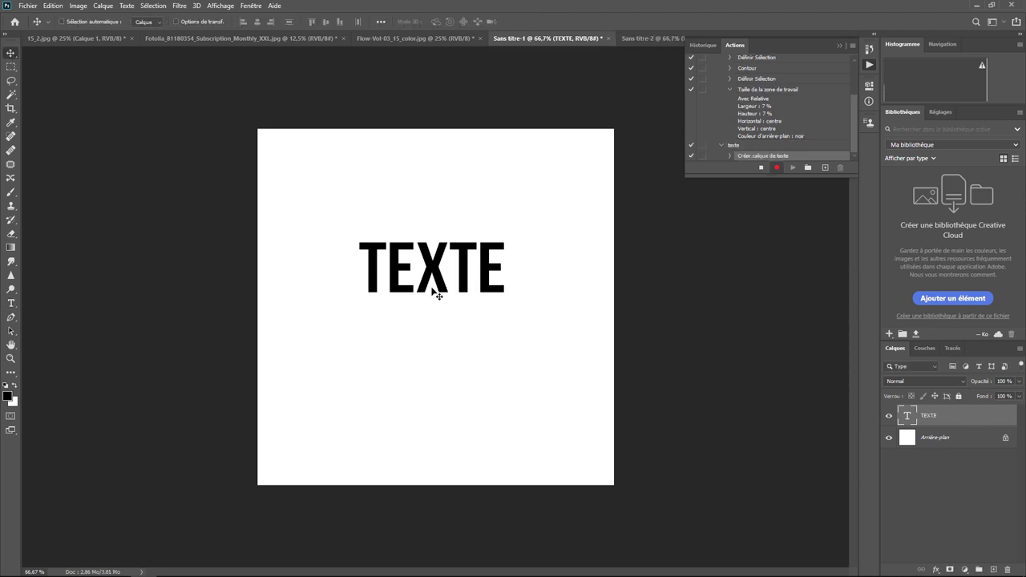
Drag TEXTE to the bottom-right corner, stop recording, and switch to Sans titre-2
mouse_move(434, 267)
mouse_down()
mouse_move(544, 461)
mouse_move(552, 451)
mouse_up()
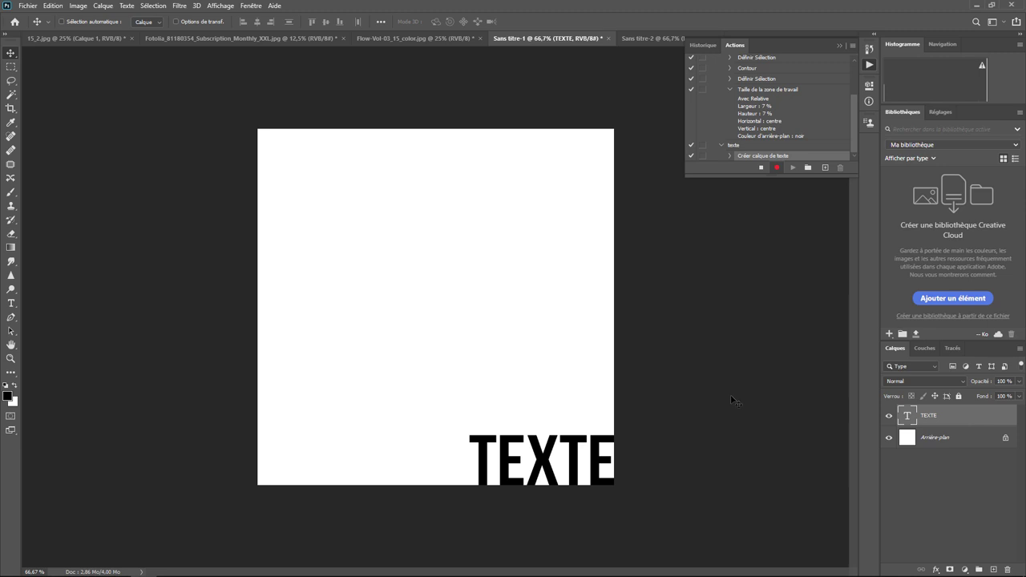
click(761, 167)
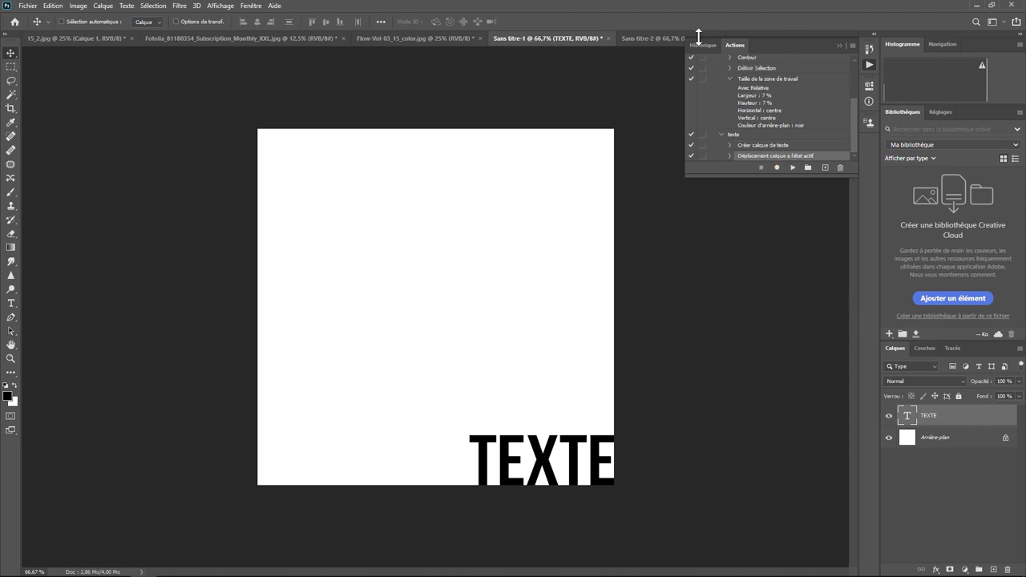
click(651, 38)
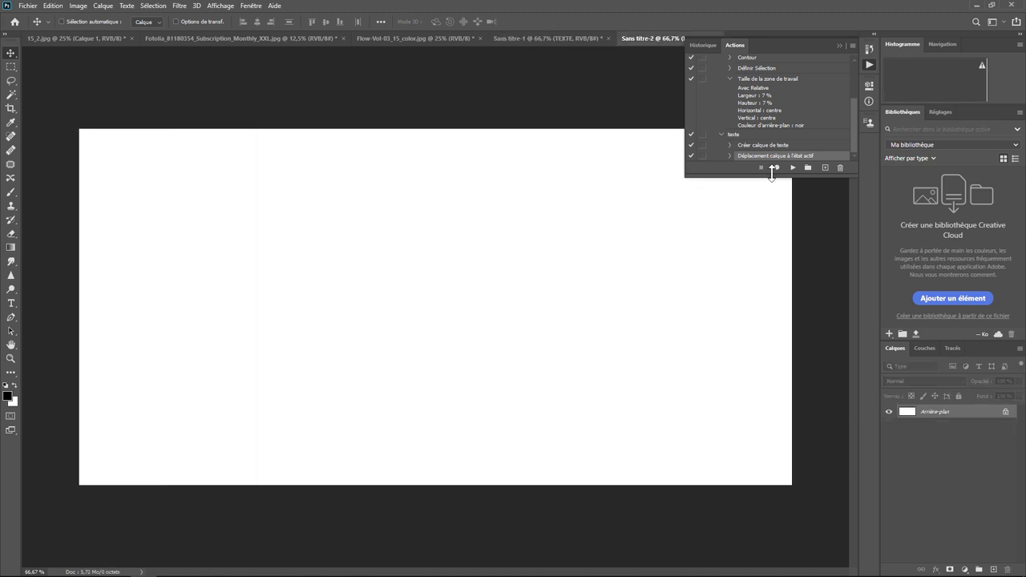
Play the texte action on Sans titre-2 and inspect its move step's coordinates
click(755, 135)
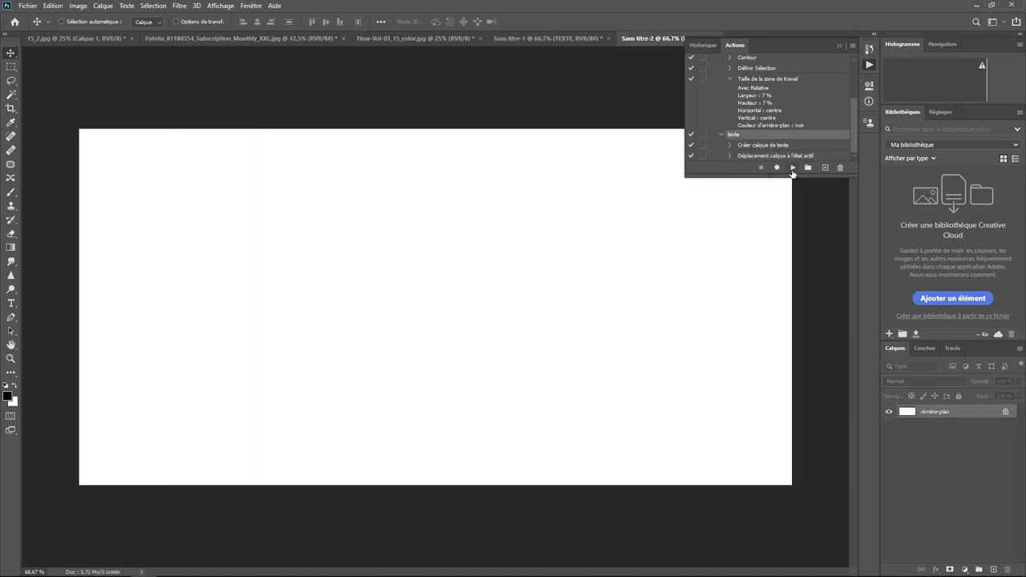
click(793, 168)
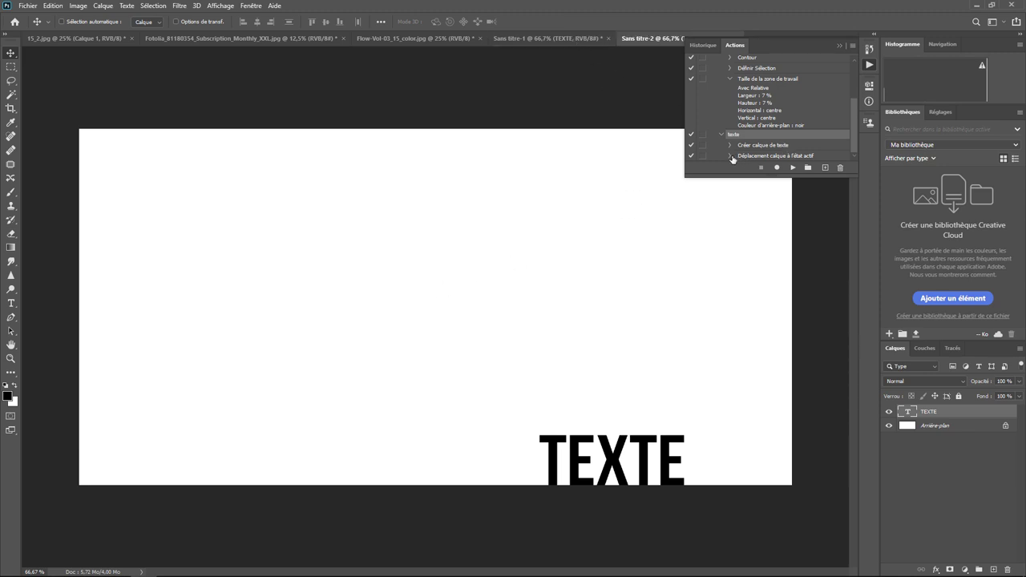
scroll(853, 148, down, 1)
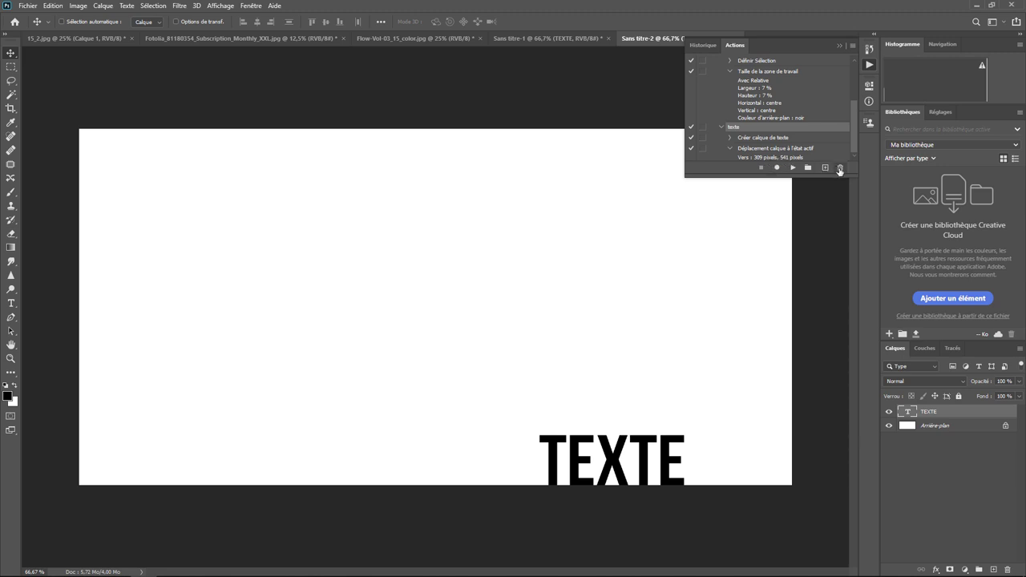
Delete the texte action and remove the TEXTE layer from Sans titre-2 and Sans titre-1
click(840, 169)
click(407, 212)
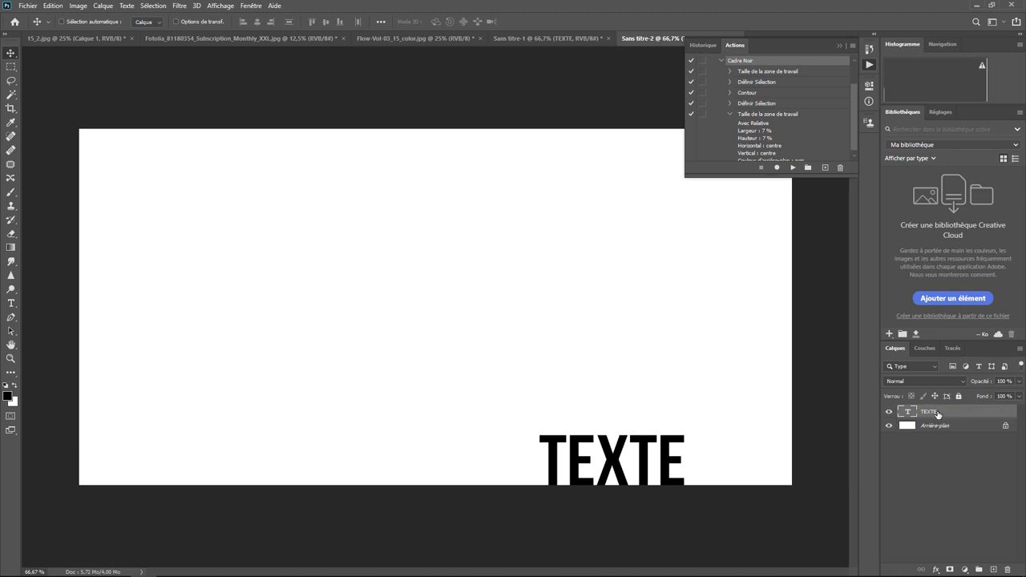
key(Delete)
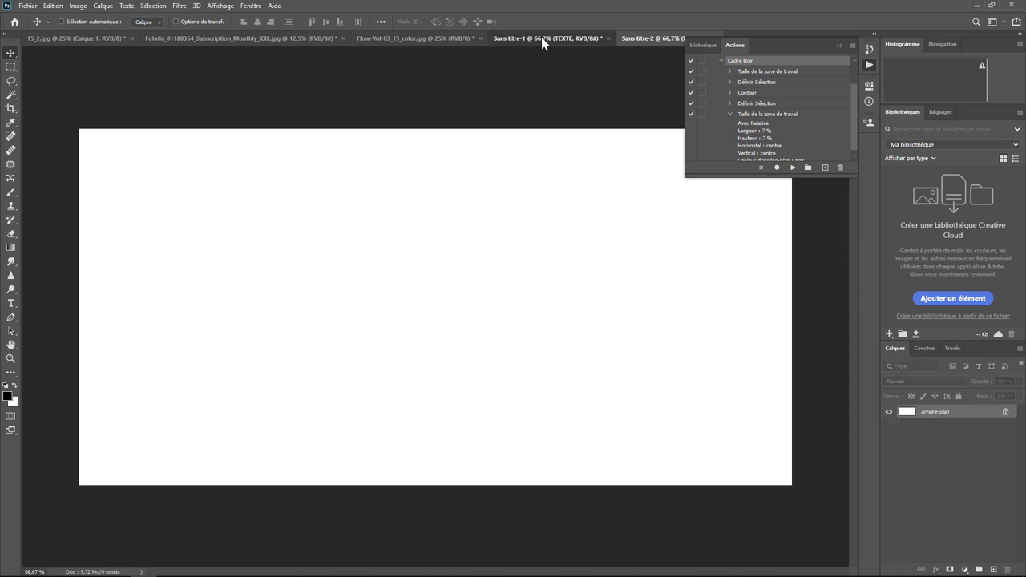
click(543, 38)
key(Delete)
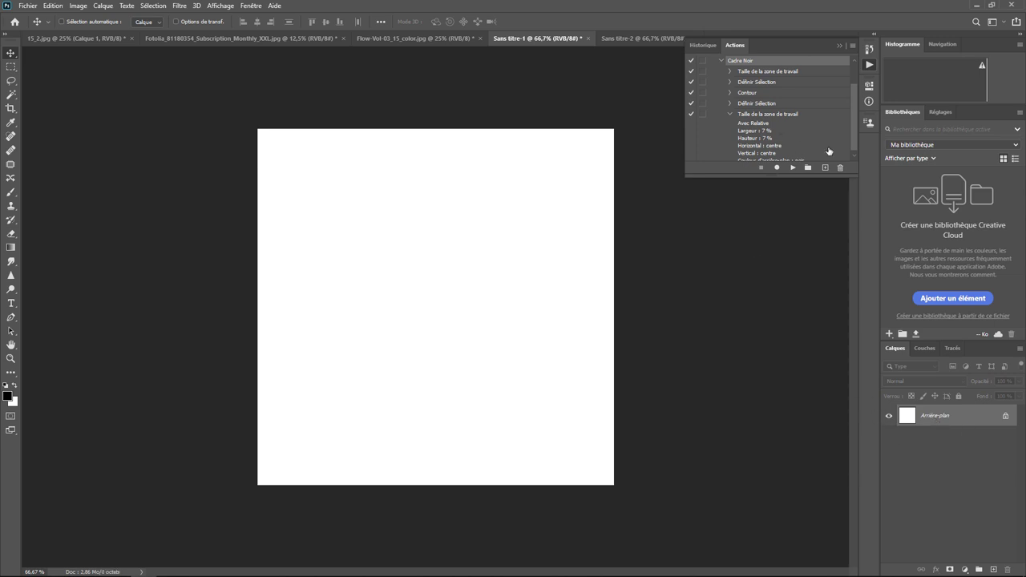
scroll(852, 109, up, 2)
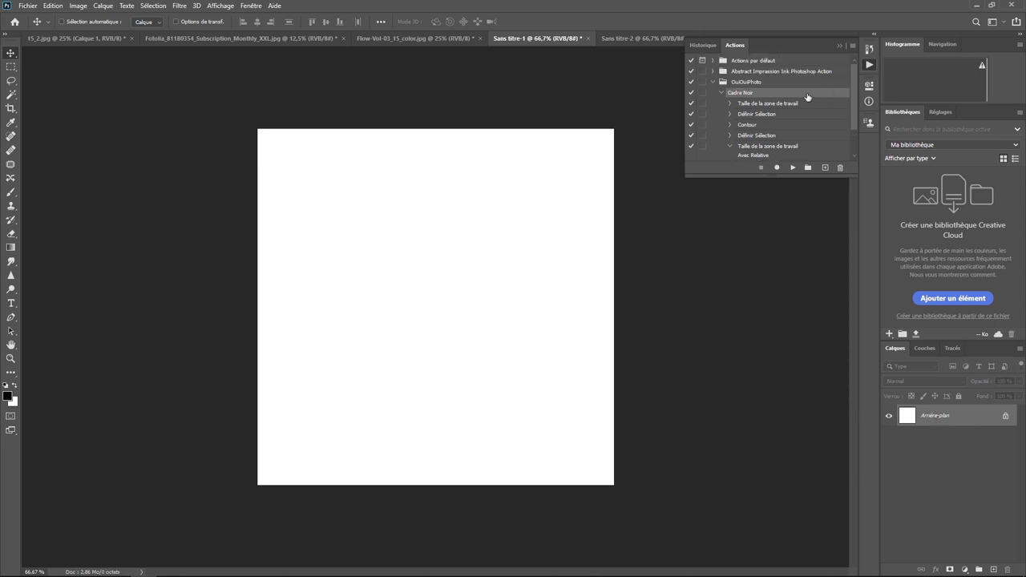
Add action 'Texte' to OuiOuiPhoto with colour Rouge and shortcut Ctrl+F3, then start recording
click(750, 81)
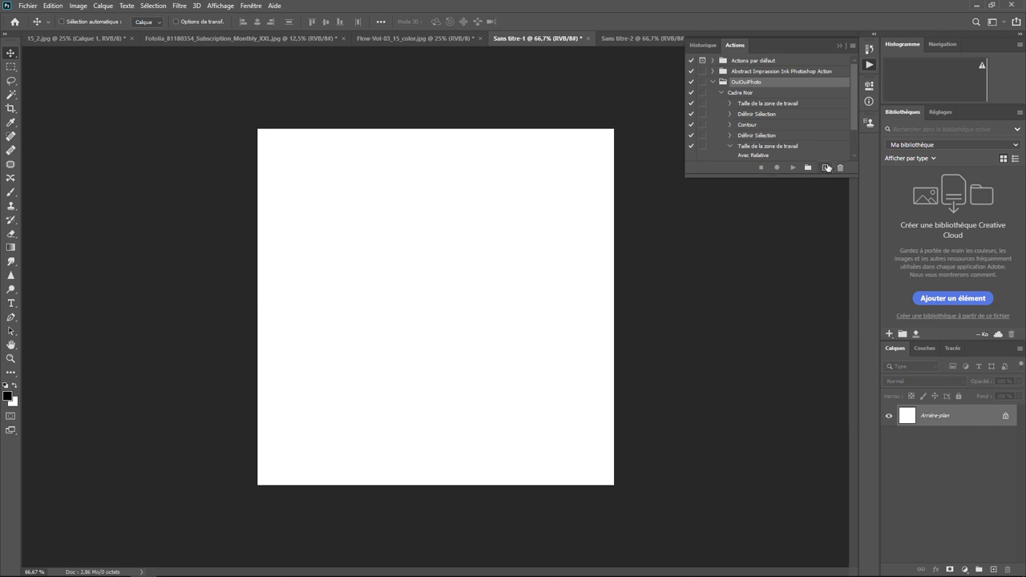
click(825, 167)
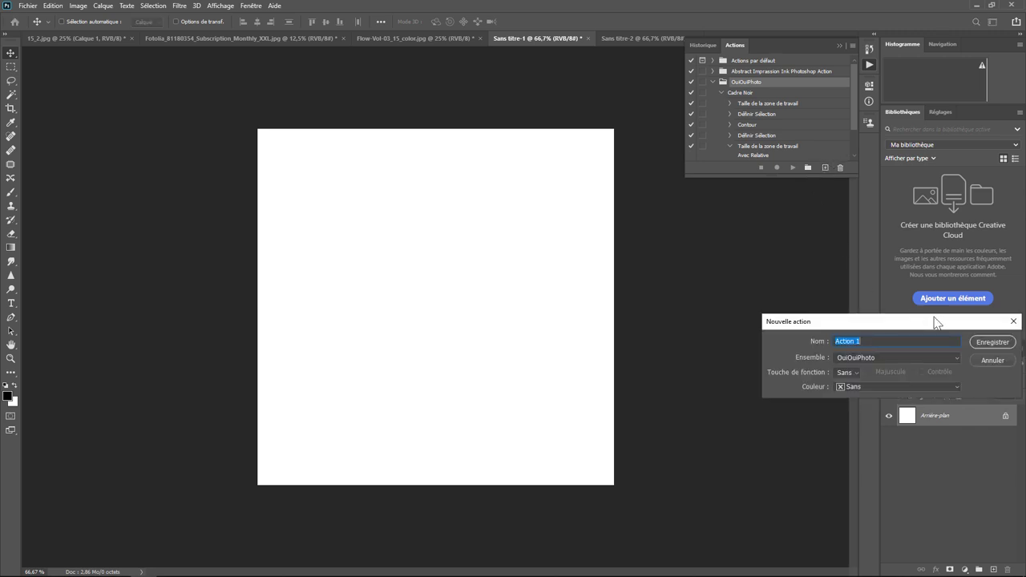
text(Texte)
click(875, 385)
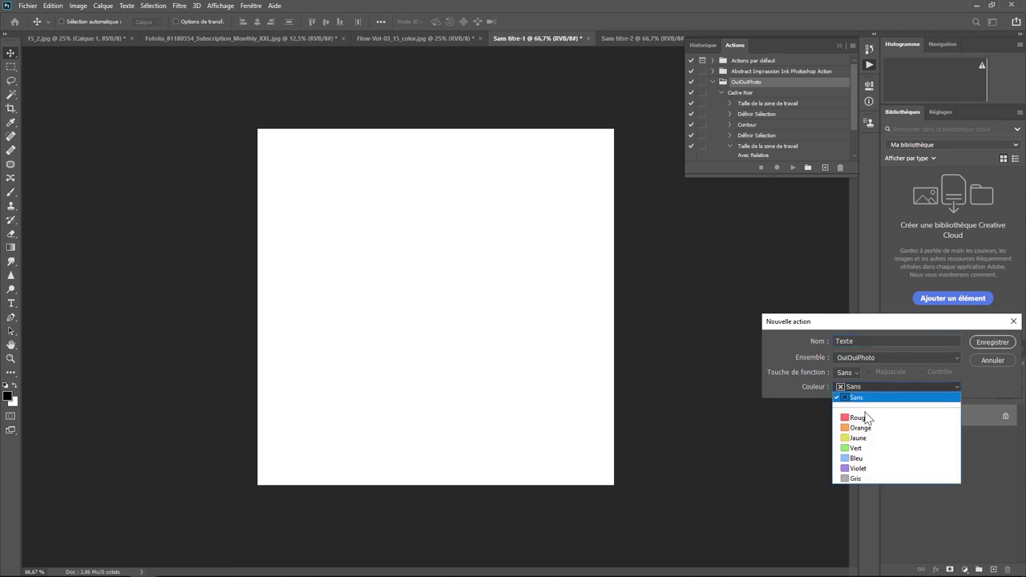
click(863, 421)
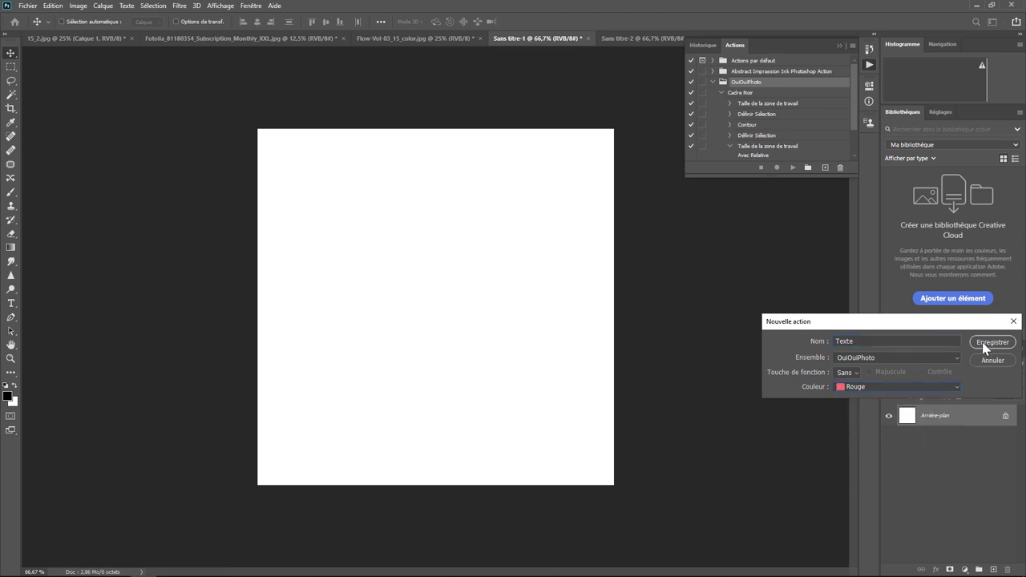
click(860, 375)
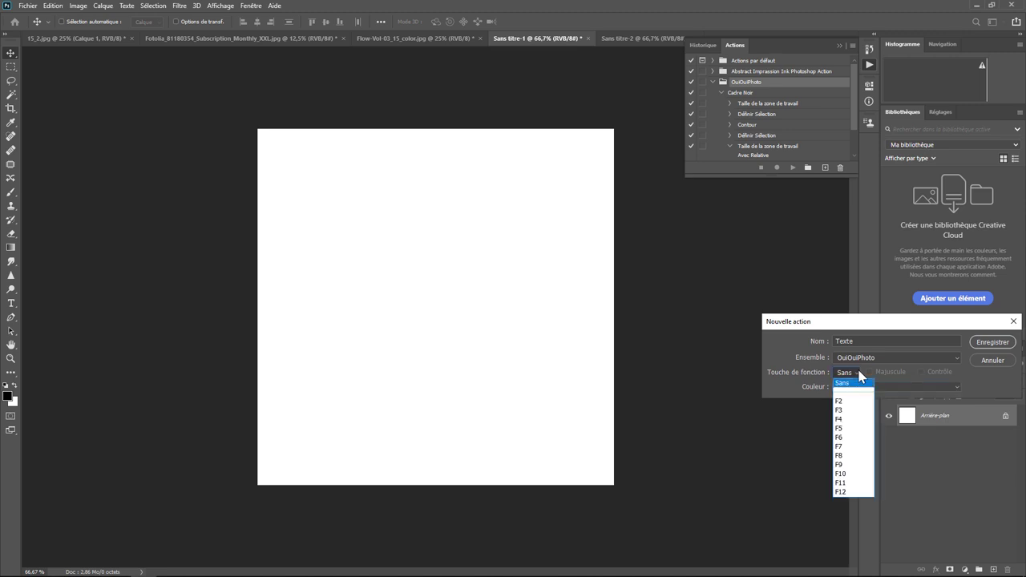
click(847, 410)
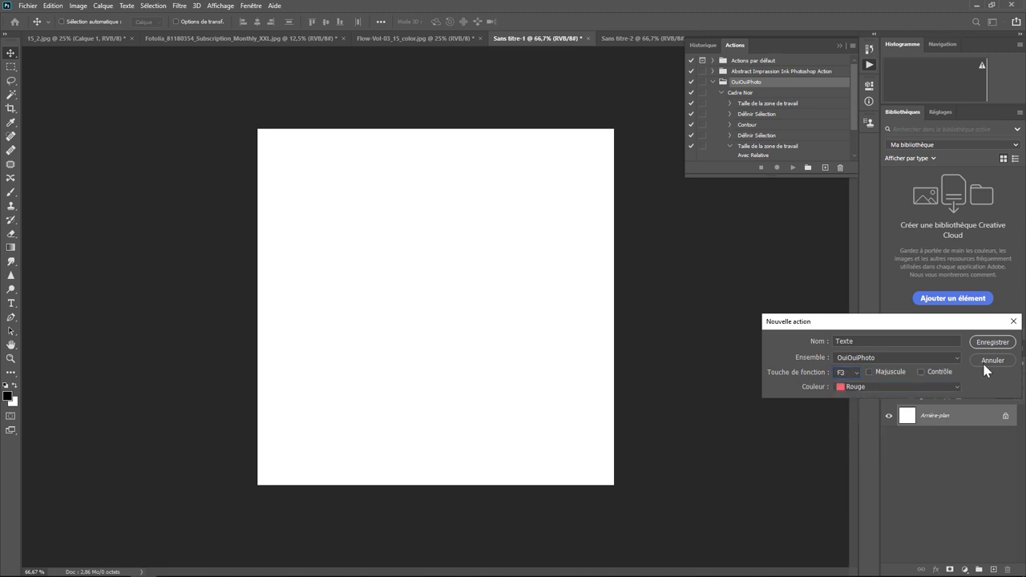
click(921, 373)
click(985, 343)
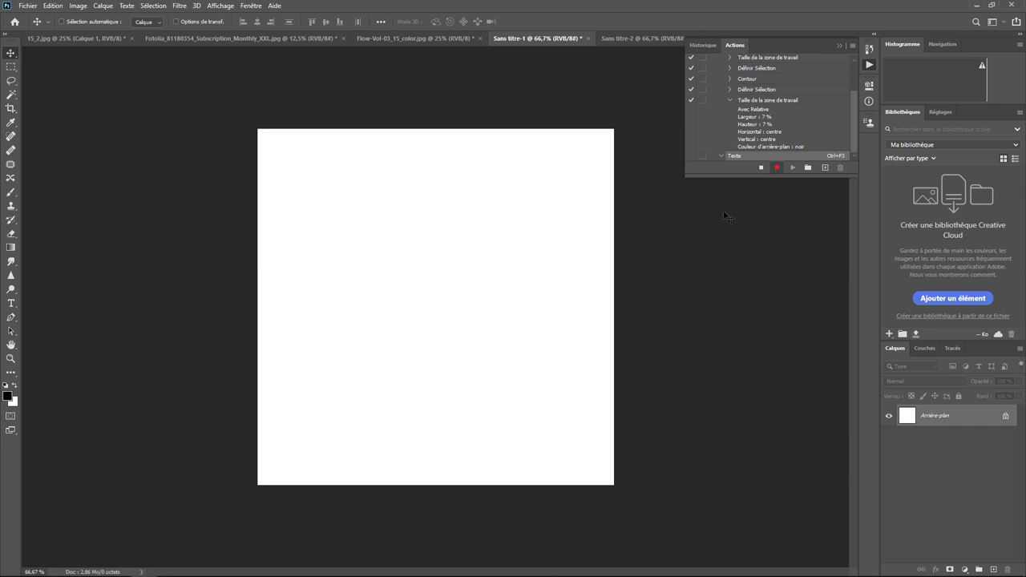
Type TEXTE as a new text layer near the canvas centre and commit it
click(11, 303)
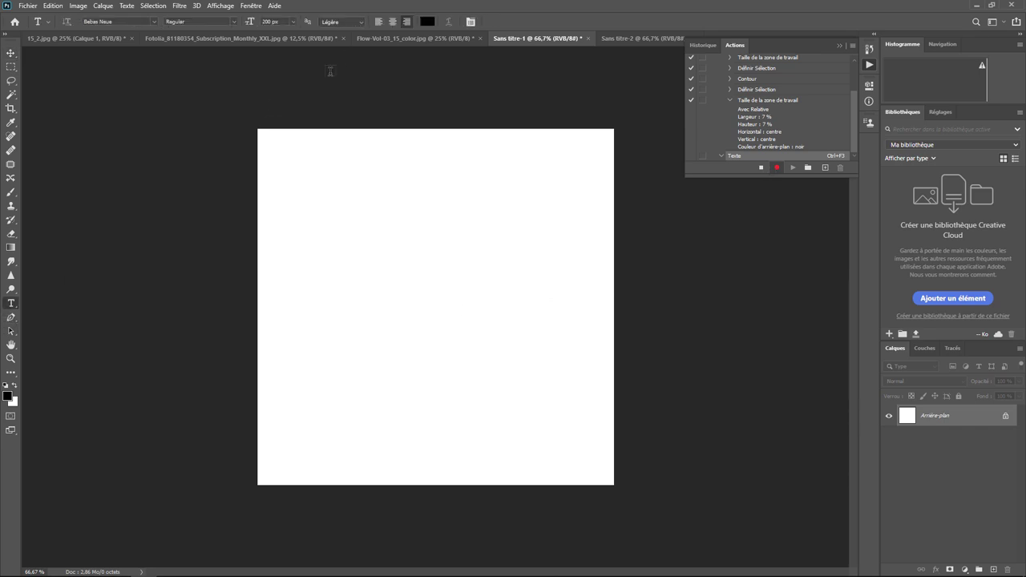
click(511, 289)
text(TEX)
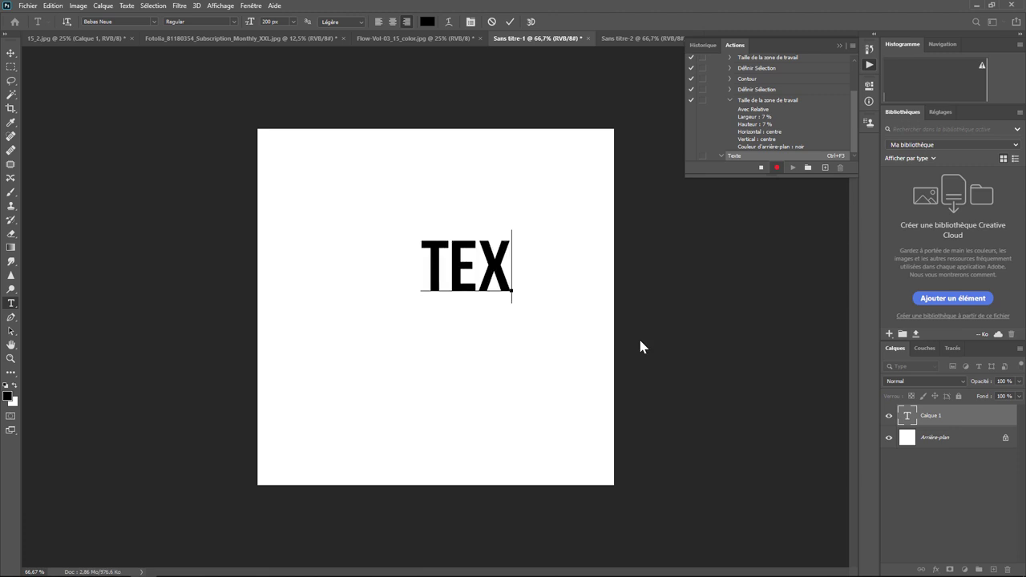
text(TE)
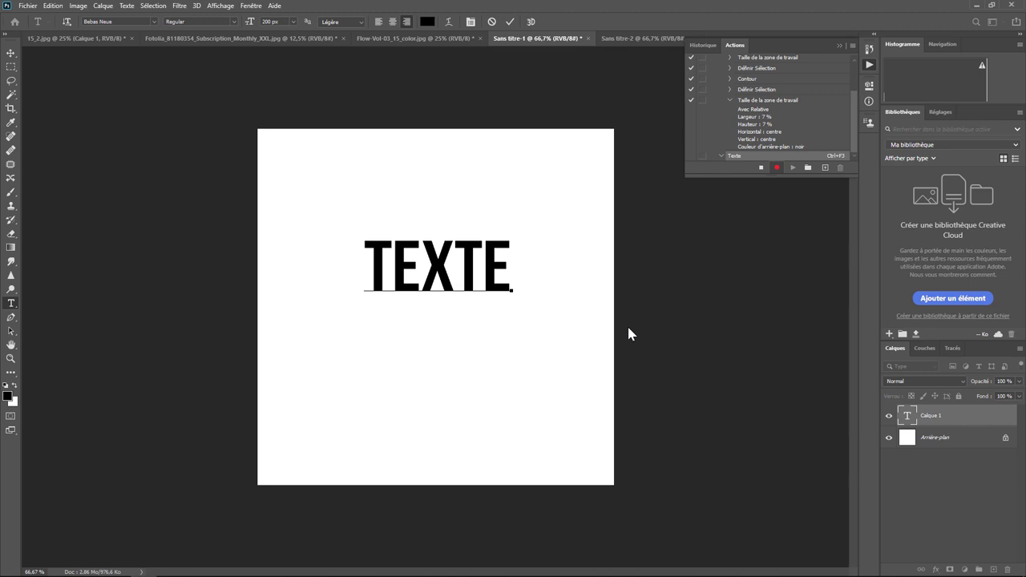
click(11, 53)
click(102, 6)
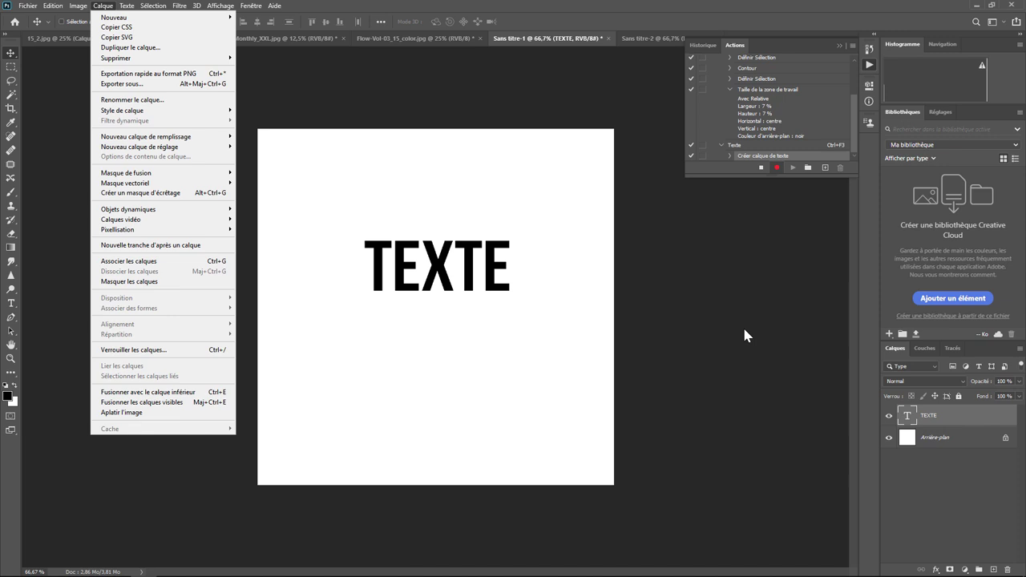
Align TEXTE to the right and bottom edges with Arrière-plan, stop recording, and open Sans titre-2
click(958, 438)
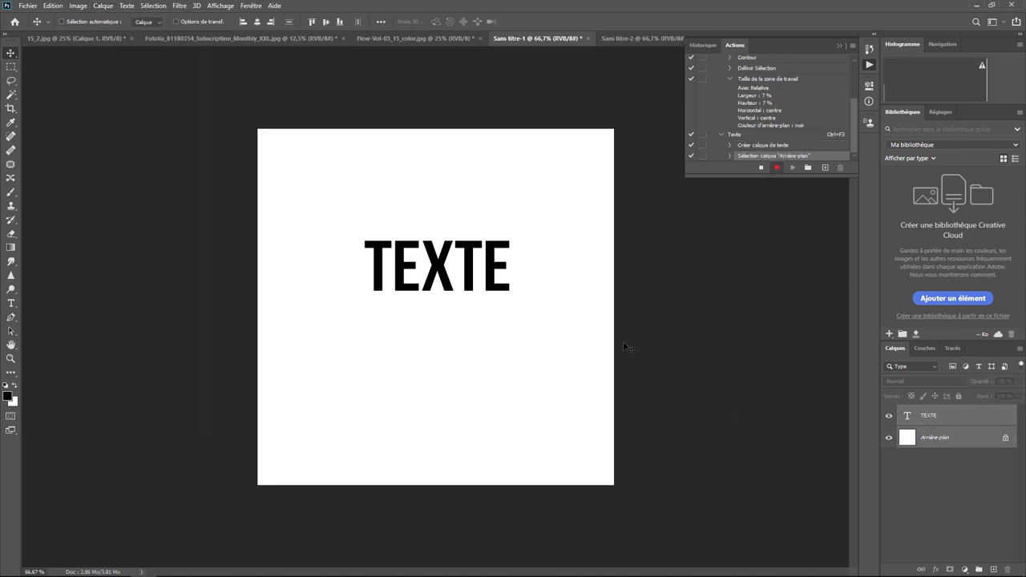
click(271, 21)
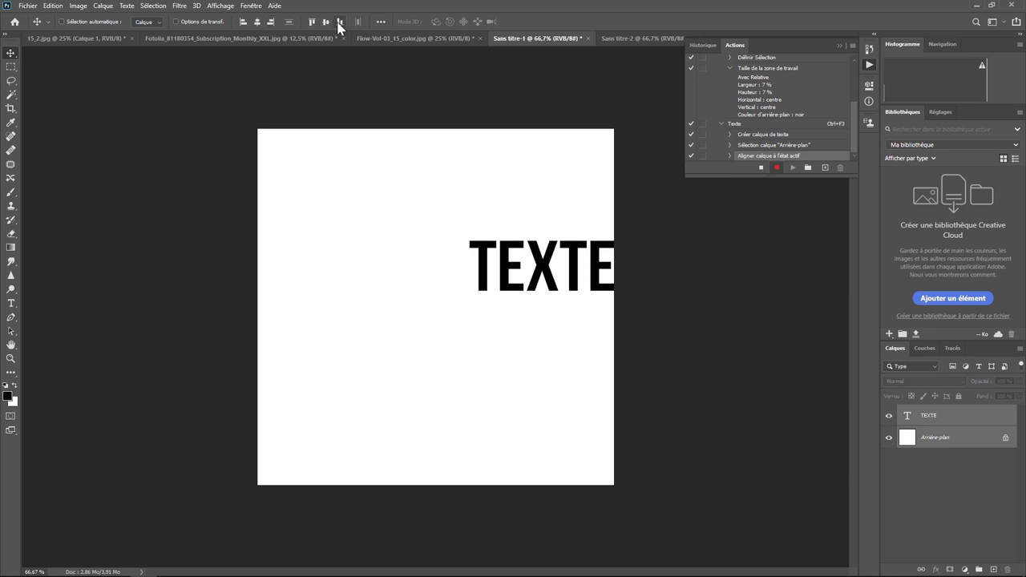
click(339, 22)
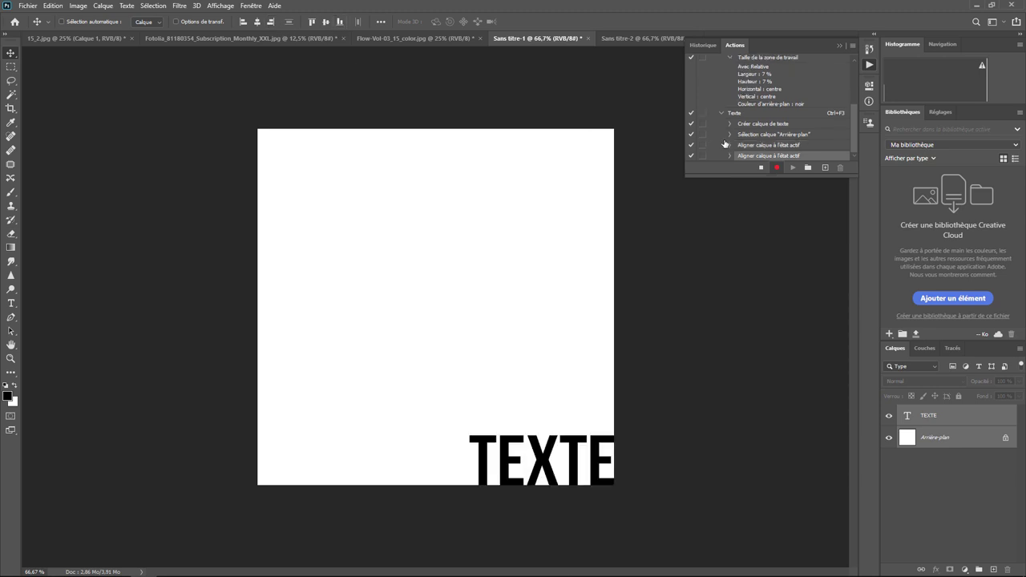
click(760, 168)
click(629, 39)
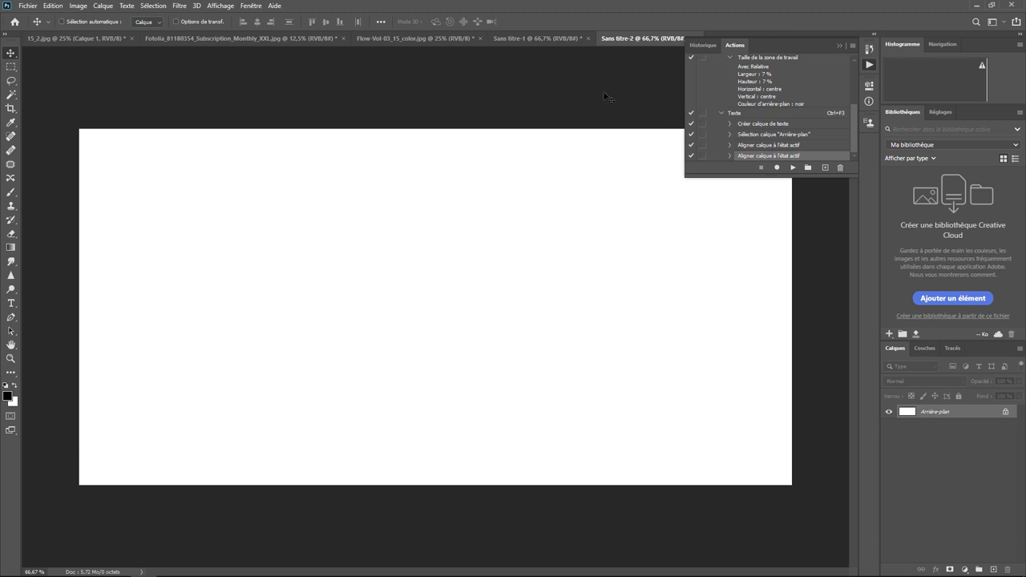
Run the Texte action with Ctrl+F3 to place TEXTE in Sans titre-2's bottom-right corner
key(ctrl+F3)
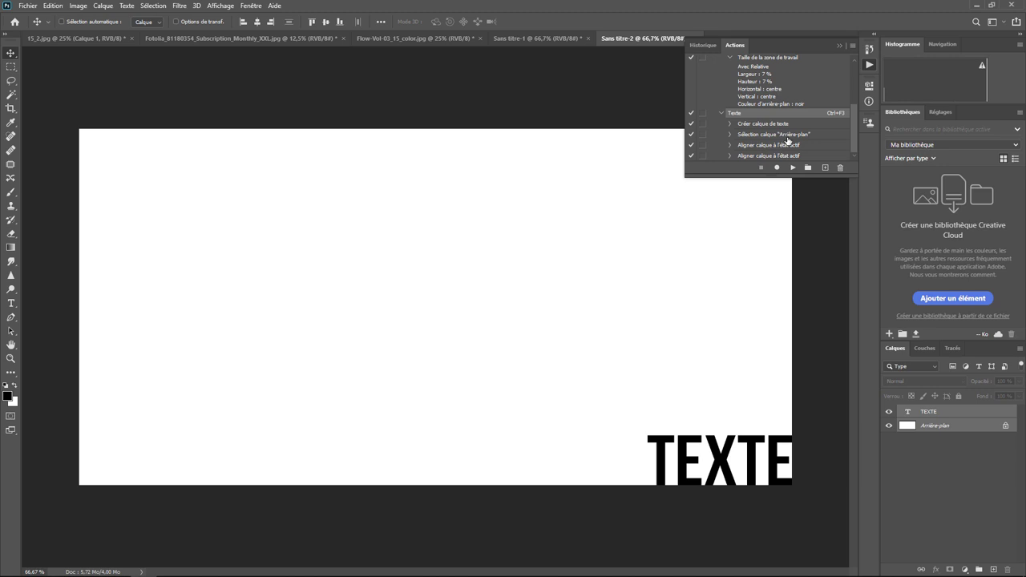
click(153, 5)
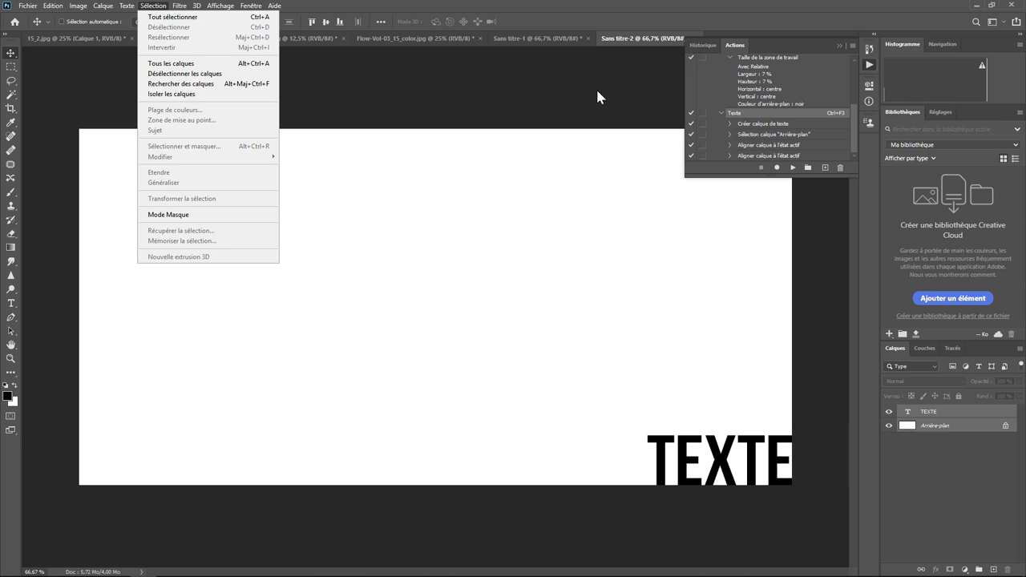
Close the Sélection menu, leaving TEXTE in Sans titre-2's bottom-right corner
click(597, 97)
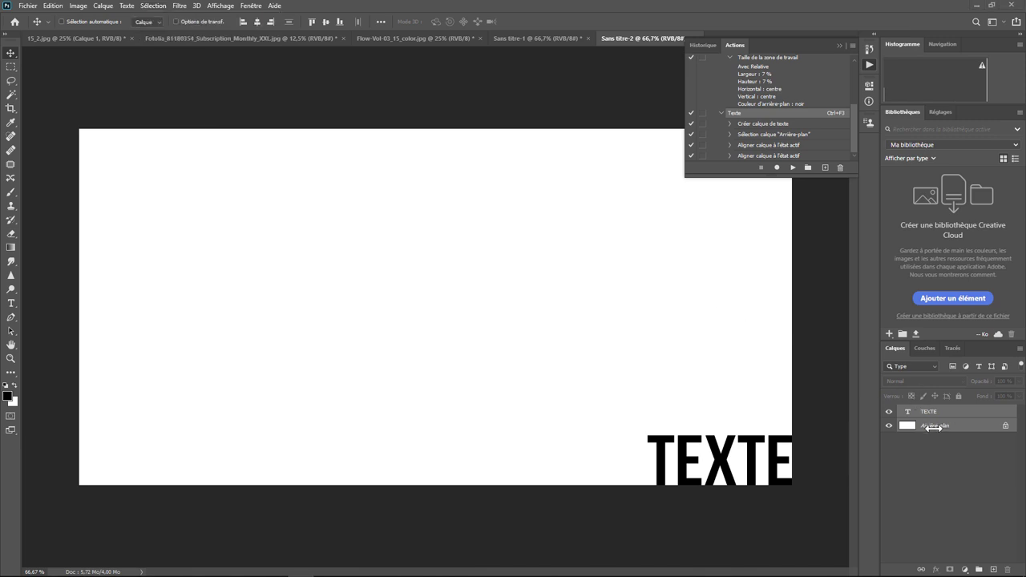